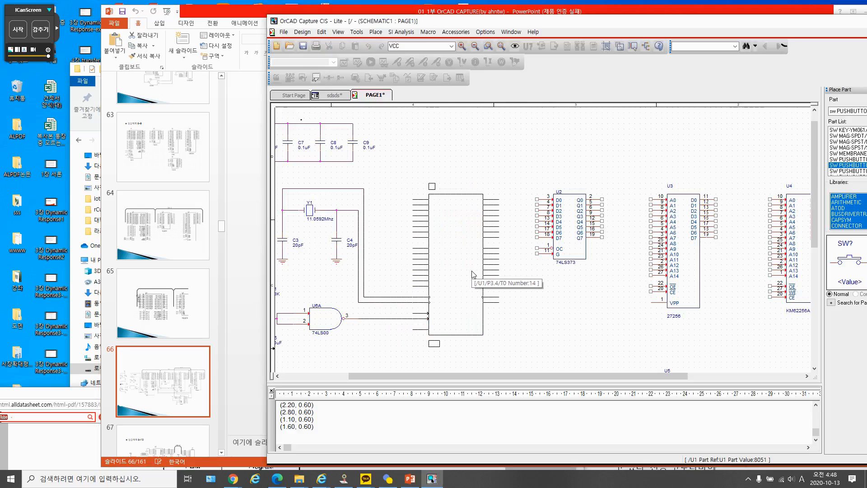
# Draw a bus from beside U1's P0 pins, up over U1, and down beside U2's D0–D7 inputs.
pyautogui.click(471, 271)
pyautogui.click(594, 305)
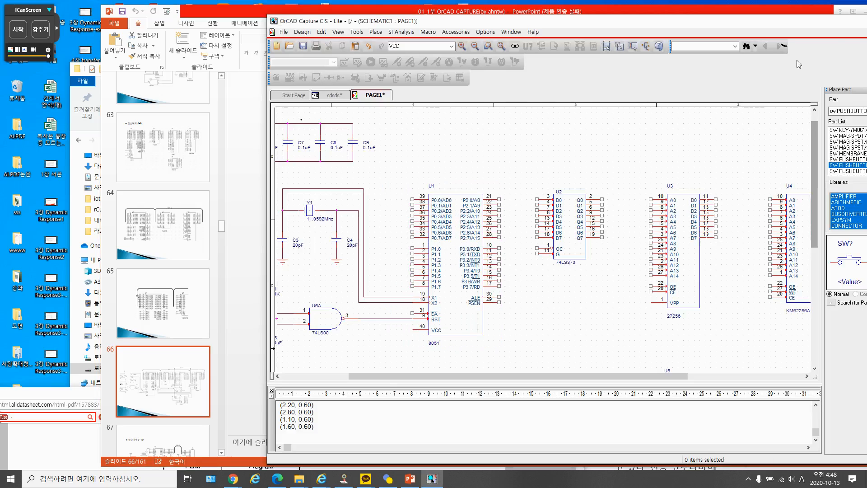
pyautogui.moveTo(760, 27); pyautogui.dragTo(643, 18)
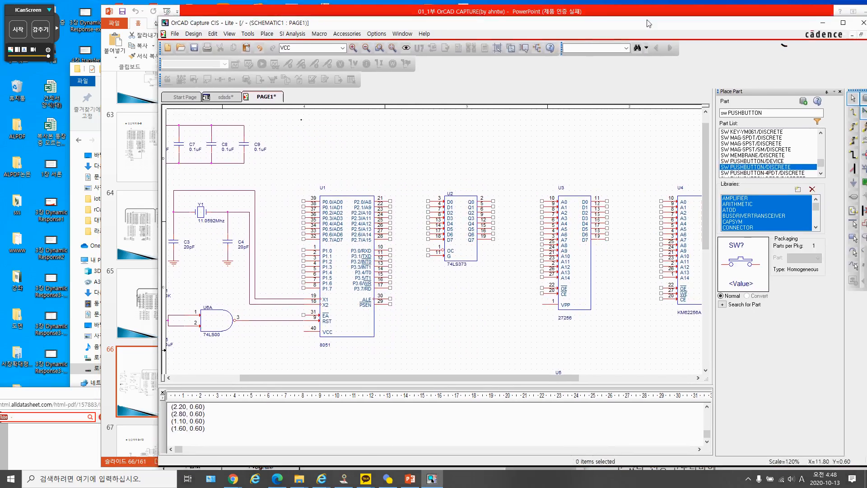
pyautogui.click(845, 144)
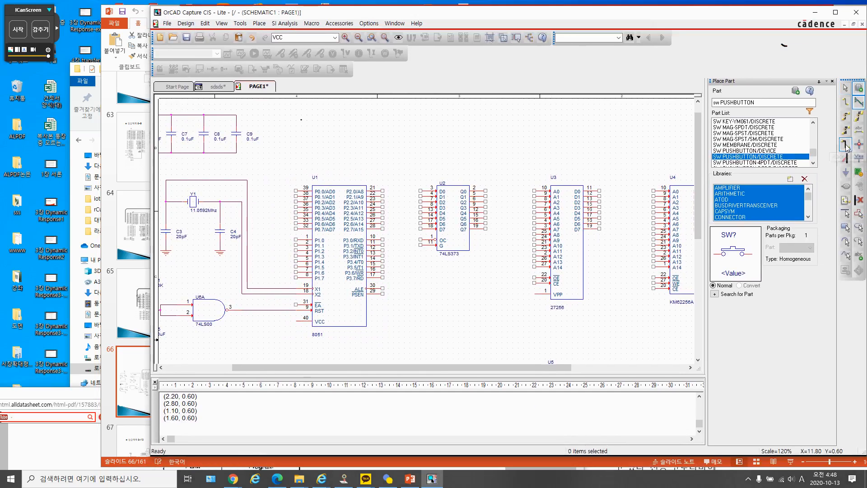
pyautogui.click(281, 225)
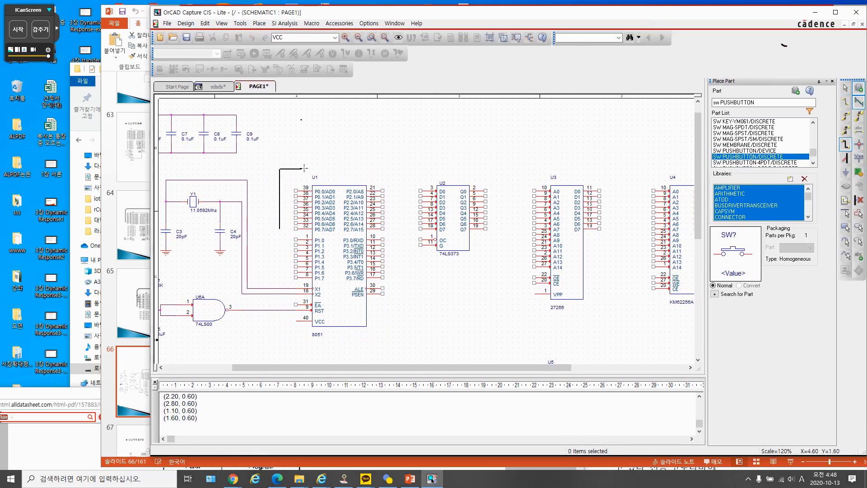
pyautogui.click(405, 165)
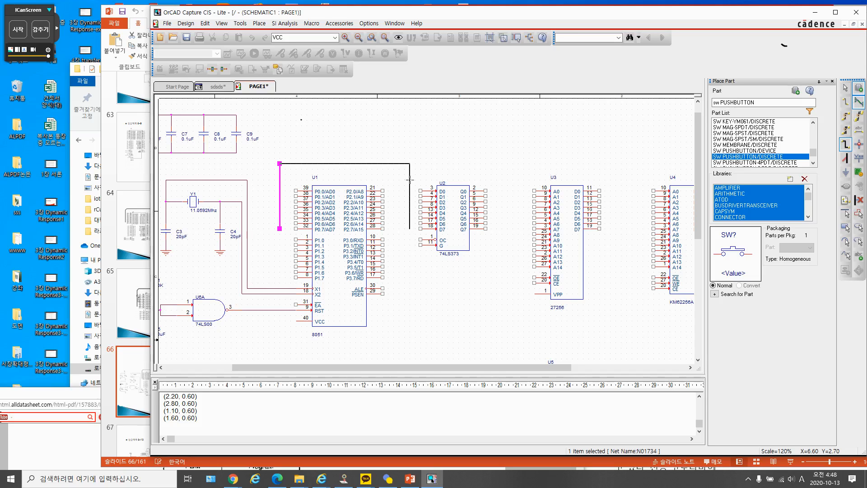
# Extend the bus from its upper corner with branches running down beside the data pins of U3 and U4.
pyautogui.click(409, 164)
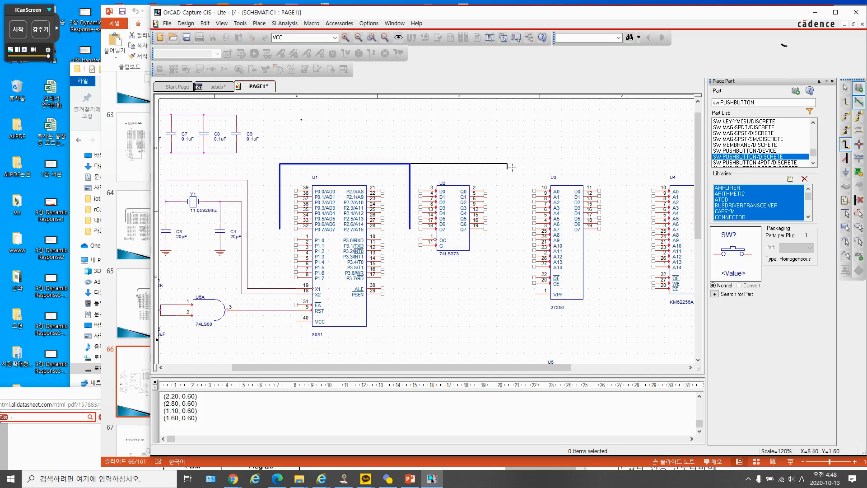
pyautogui.click(612, 230)
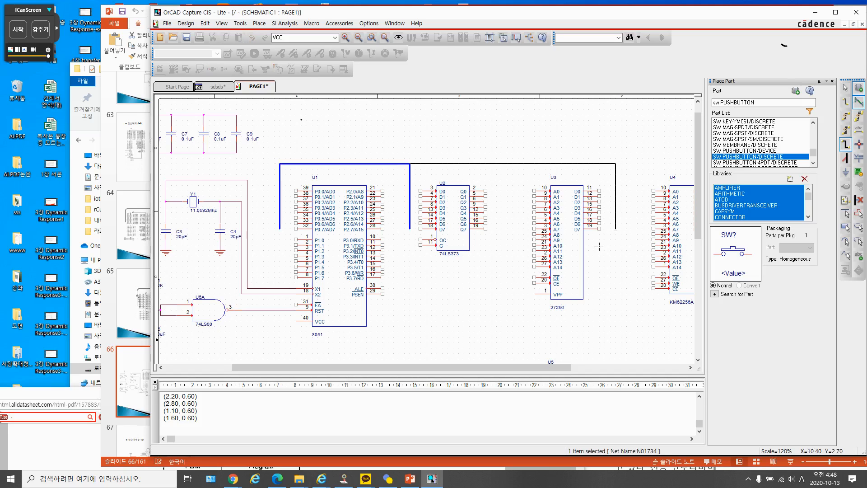
pyautogui.press('Escape')
pyautogui.moveTo(498, 367); pyautogui.dragTo(560, 374)
pyautogui.click(519, 163)
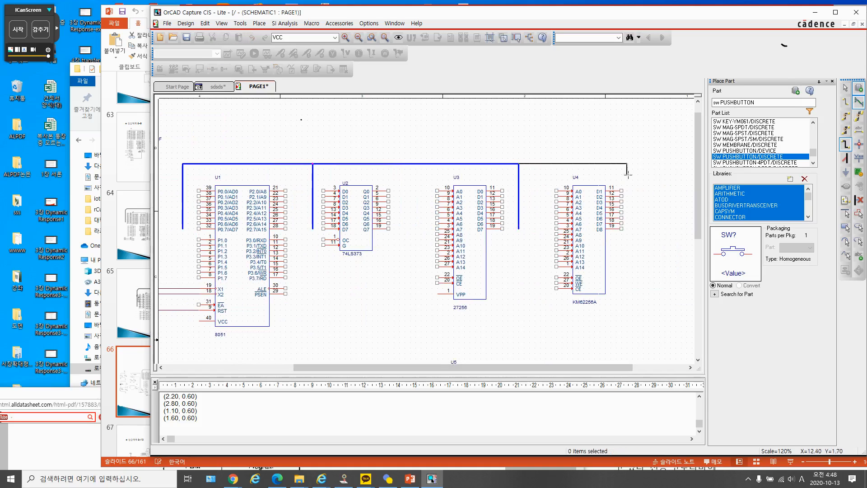
pyautogui.click(632, 228)
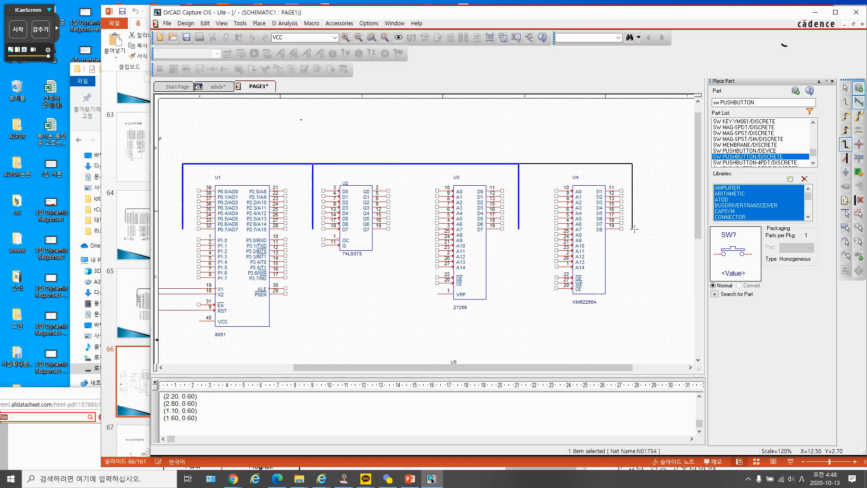
pyautogui.press('Escape')
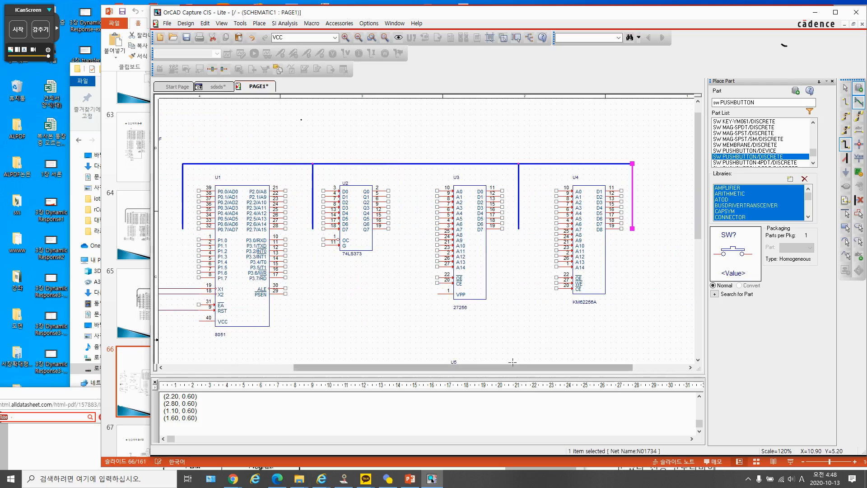
# Place eight bus entries on the bus branch beside U1, one for each P0.0–P0.7 pin.
pyautogui.moveTo(513, 367); pyautogui.dragTo(476, 364)
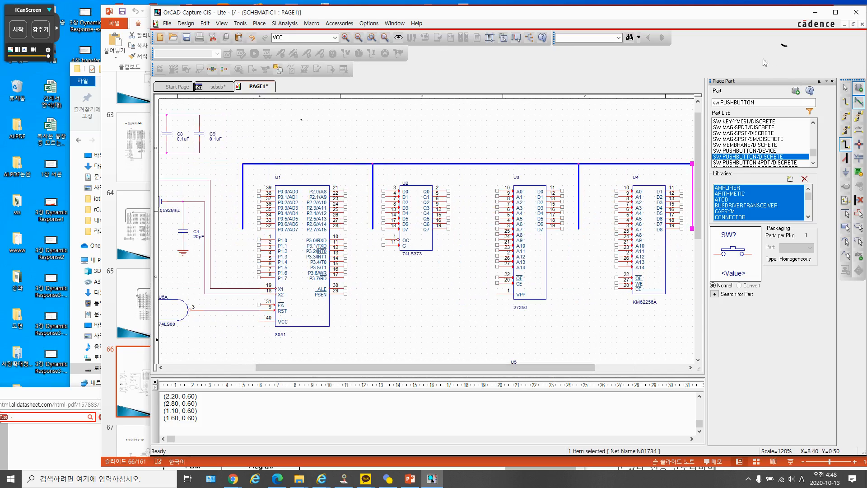
pyautogui.click(845, 88)
pyautogui.click(844, 159)
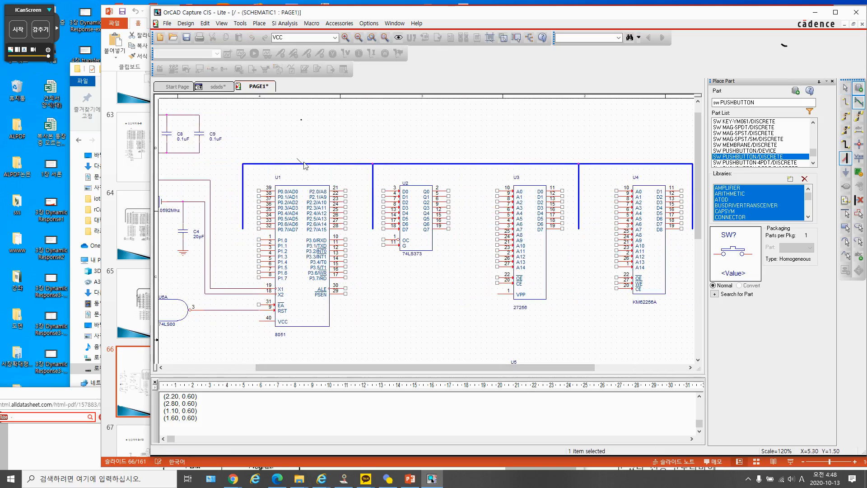
pyautogui.click(248, 194)
pyautogui.click(249, 201)
pyautogui.click(248, 207)
pyautogui.click(248, 212)
pyautogui.click(247, 224)
pyautogui.click(245, 242)
pyautogui.click(248, 230)
pyautogui.click(247, 229)
# Place bus entries on the bus branch beside U2, one for each D0–D7 input.
pyautogui.click(378, 191)
pyautogui.click(376, 201)
pyautogui.click(376, 206)
pyautogui.click(377, 212)
pyautogui.click(376, 217)
pyautogui.click(376, 224)
pyautogui.click(379, 229)
# Rotate the bus entry and place eight of them on the branch beside U3's D0–D7 pins.
pyautogui.rightClick(574, 183)
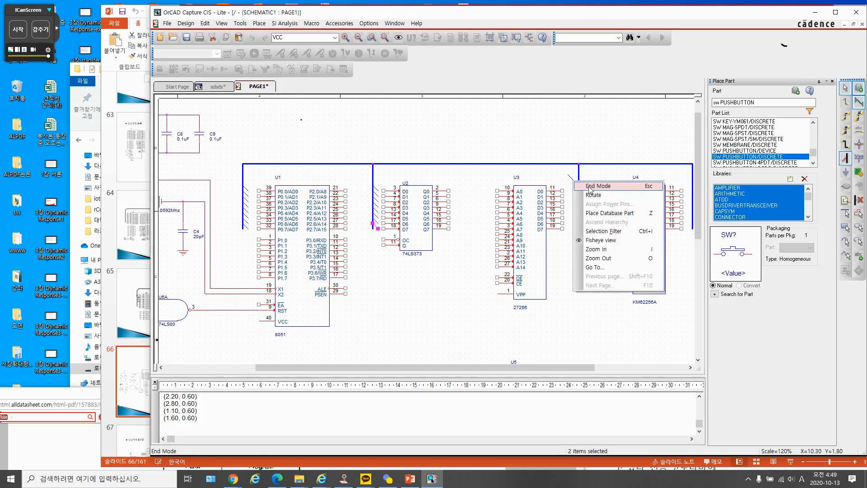
pyautogui.click(588, 196)
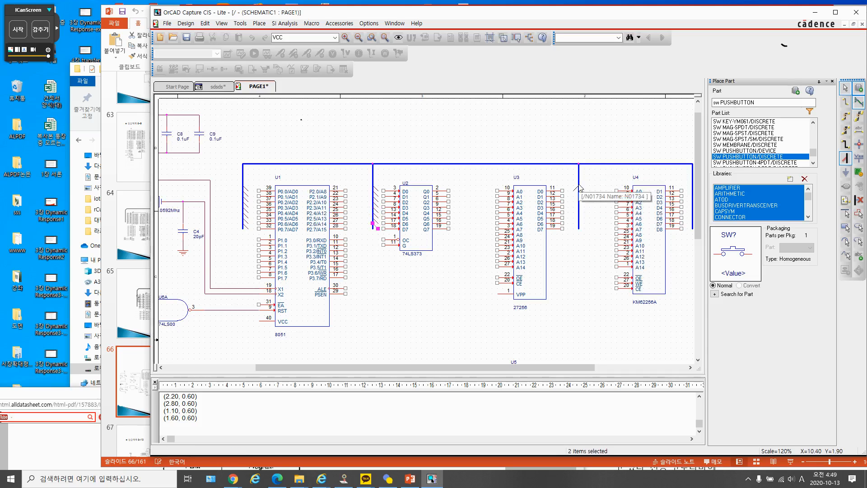
pyautogui.click(579, 185)
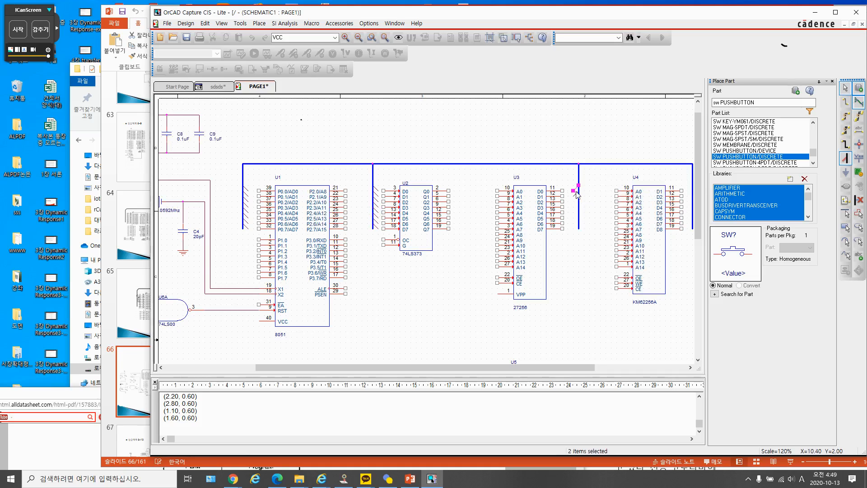
pyautogui.click(579, 191)
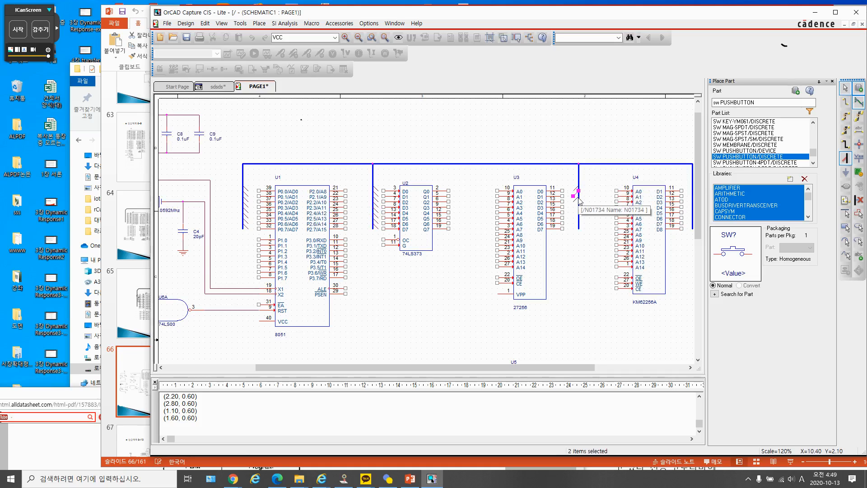
pyautogui.click(579, 196)
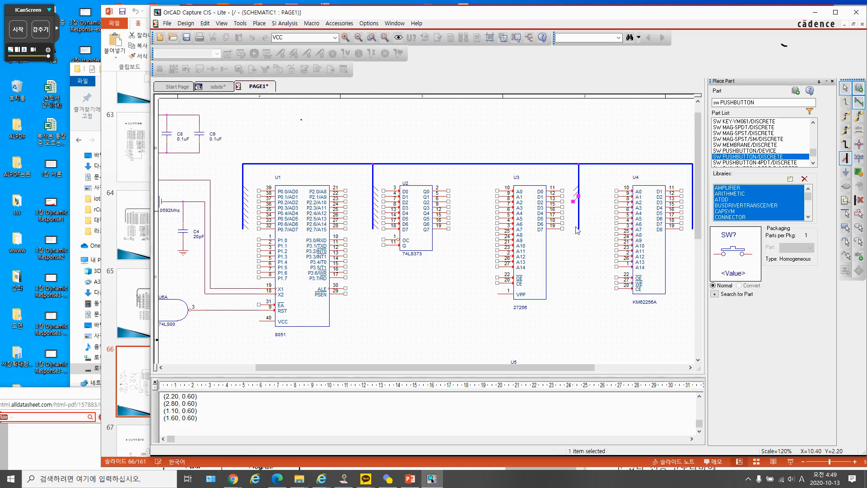
pyautogui.click(579, 201)
pyautogui.click(578, 212)
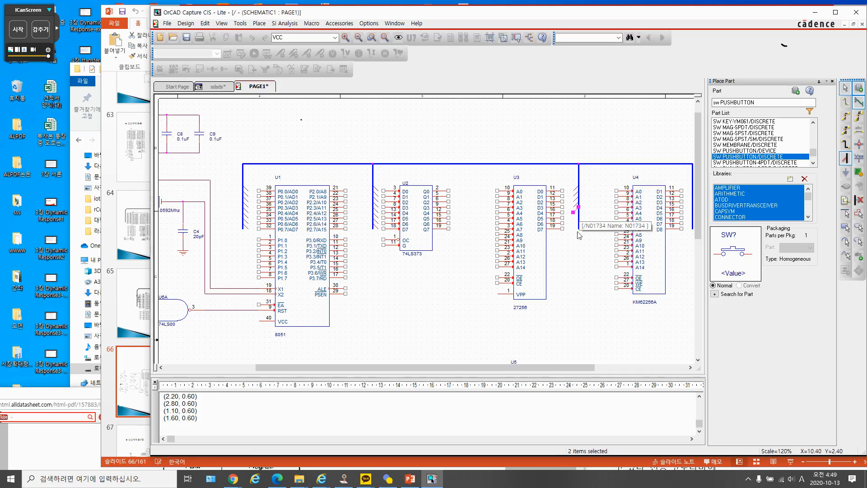
pyautogui.click(579, 216)
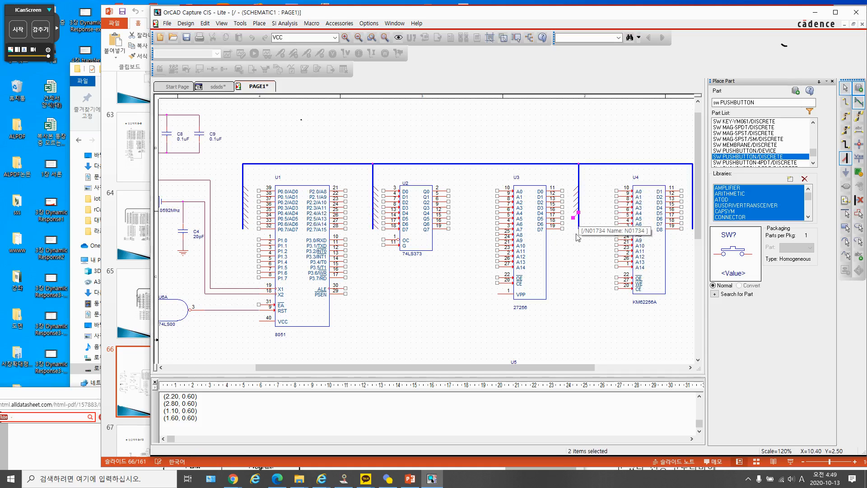
pyautogui.click(579, 222)
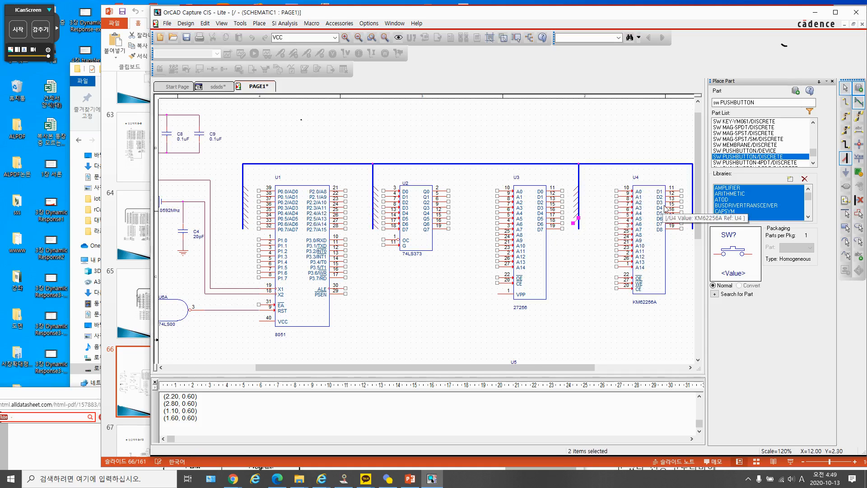
pyautogui.click(579, 227)
# Place eight rotated bus entries on the branch beside U4's D1–D8 pins and end the placement.
pyautogui.moveTo(535, 366); pyautogui.dragTo(570, 366)
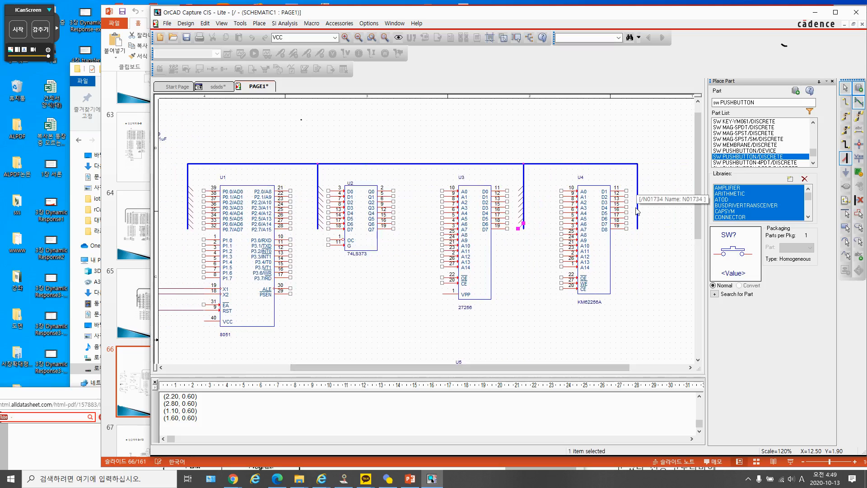
pyautogui.click(637, 190)
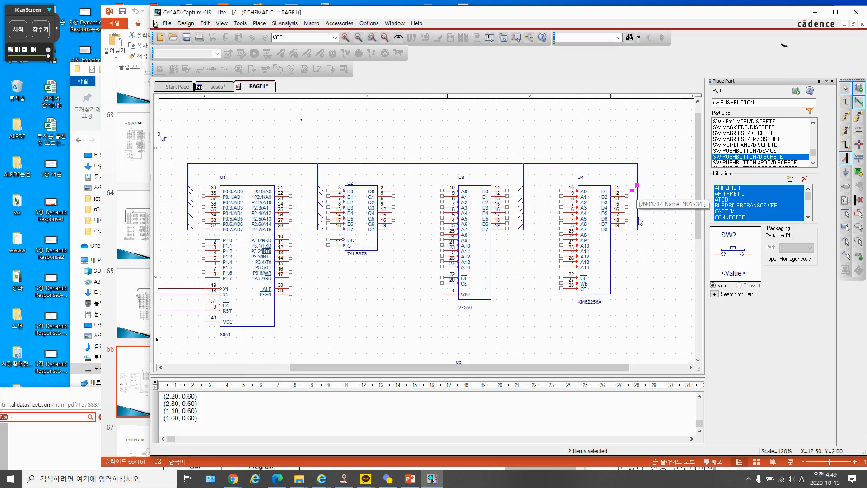
pyautogui.click(637, 195)
pyautogui.click(637, 200)
pyautogui.click(637, 206)
pyautogui.click(637, 211)
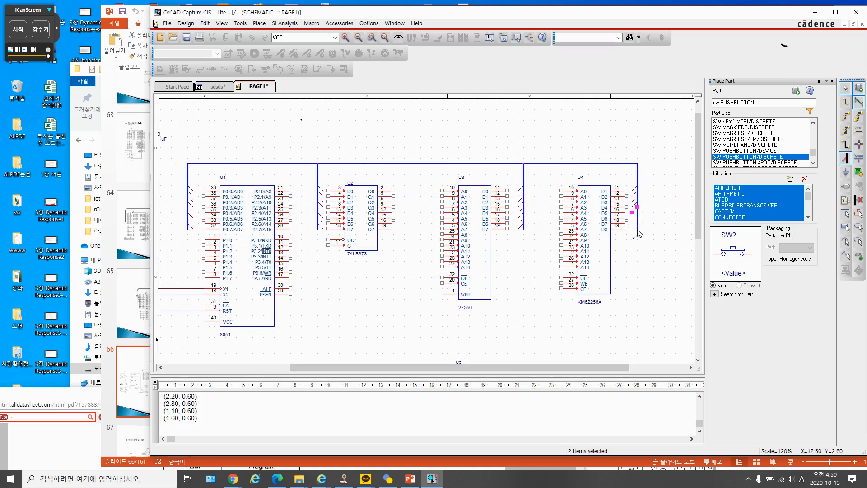
pyautogui.click(637, 217)
pyautogui.click(637, 223)
pyautogui.click(637, 222)
pyautogui.click(637, 228)
pyautogui.press('Escape')
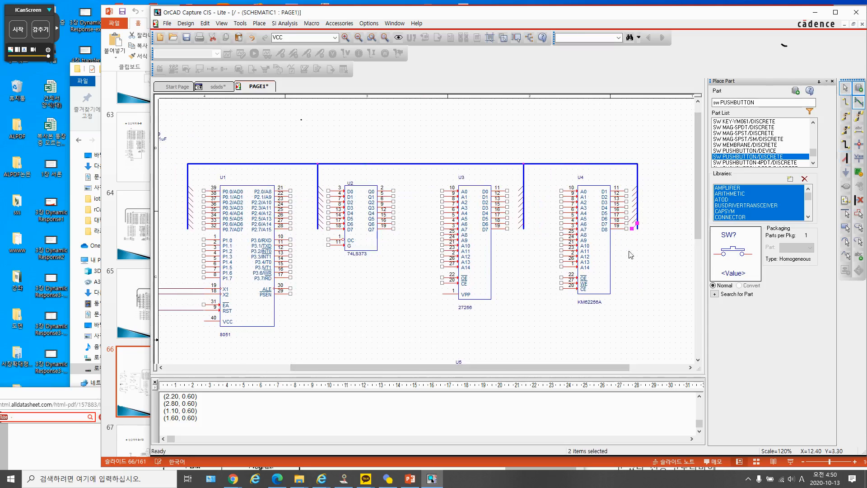
pyautogui.click(629, 251)
pyautogui.click(632, 223)
pyautogui.click(643, 254)
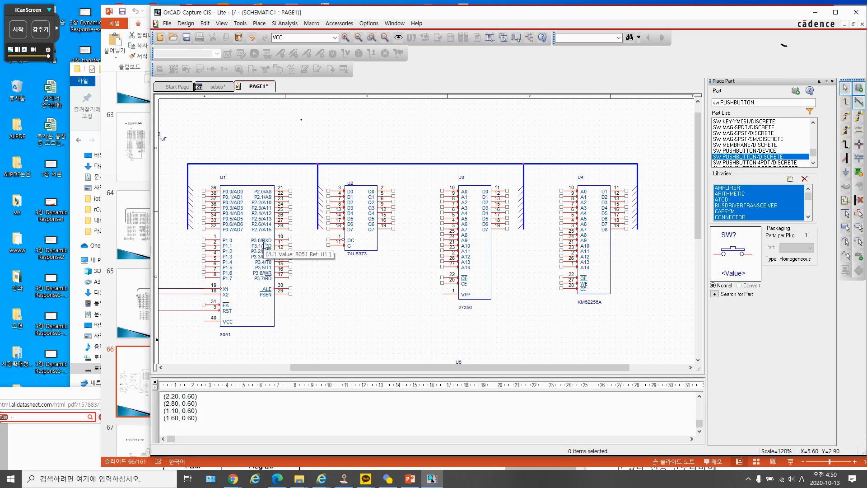
# Shift U1 and U2 slightly away from their bus branches so wires link their P0 and D pins to the bus entries.
pyautogui.moveTo(257, 248); pyautogui.dragTo(301, 271)
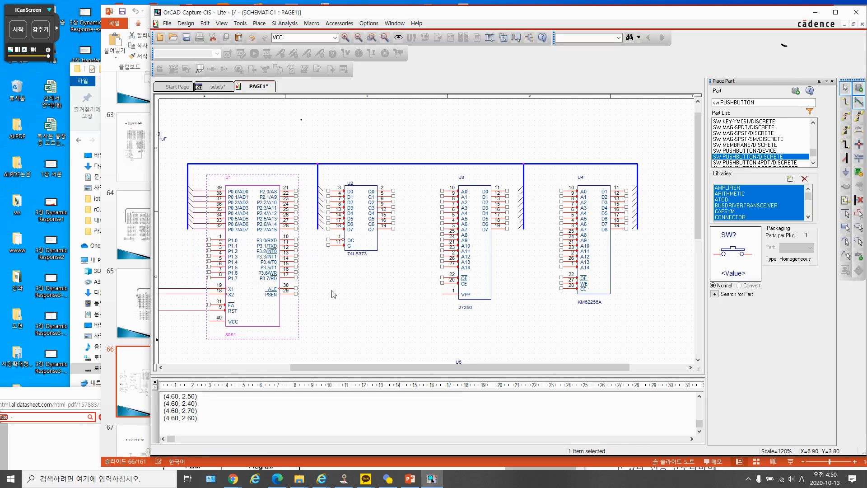
pyautogui.click(361, 232)
pyautogui.moveTo(361, 232); pyautogui.dragTo(369, 234)
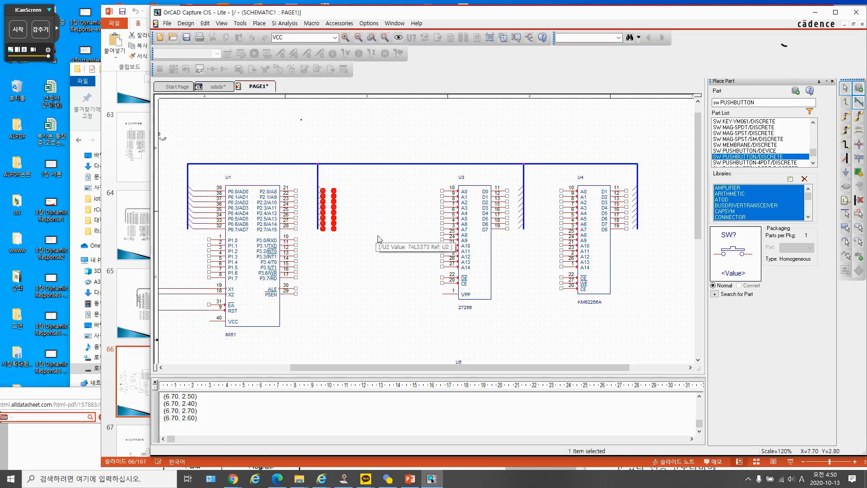
pyautogui.click(381, 289)
# Shift U3 and U4 slightly away from their bus branches so wires link their data pins to the bus entries.
pyautogui.moveTo(481, 226); pyautogui.dragTo(467, 224)
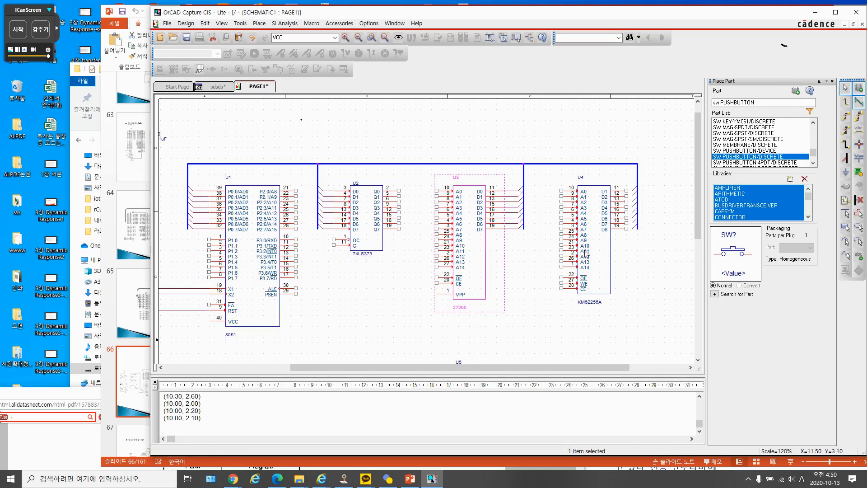
pyautogui.moveTo(589, 249); pyautogui.dragTo(579, 249)
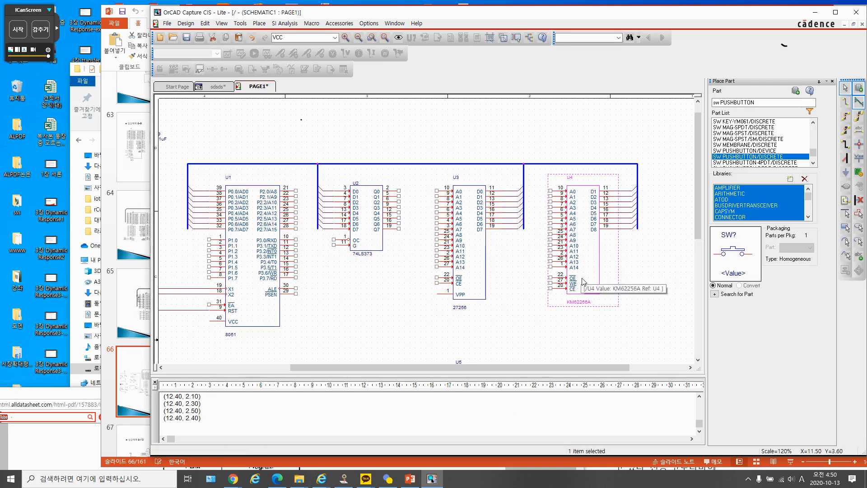
pyautogui.click(509, 329)
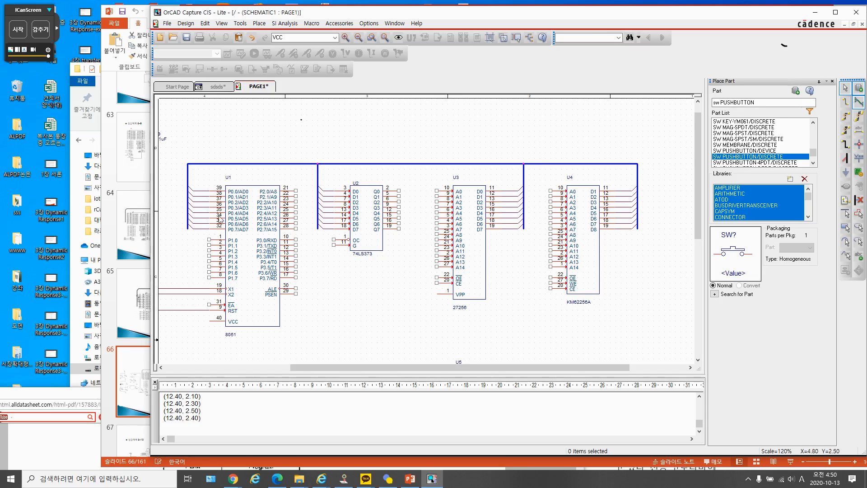
# Place net aliases D0 through D7 on the eight wires between the bus and U1's P0.0–P0.7 pins.
pyautogui.click(860, 135)
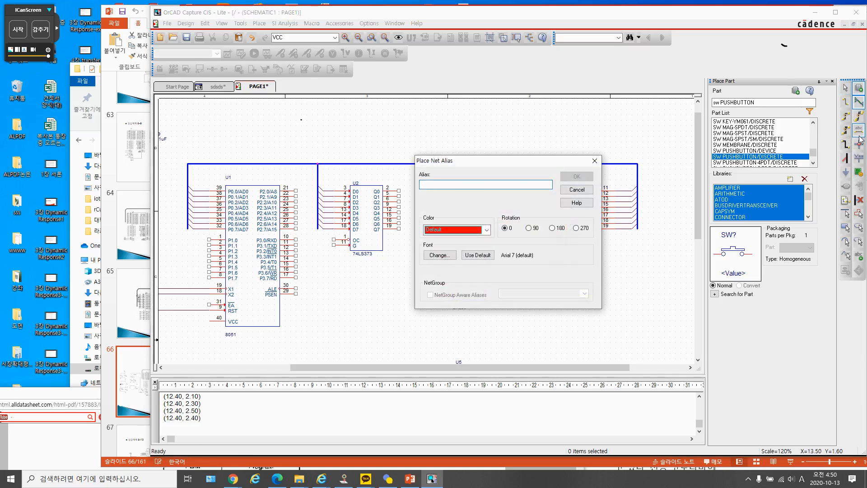
pyautogui.write('D')
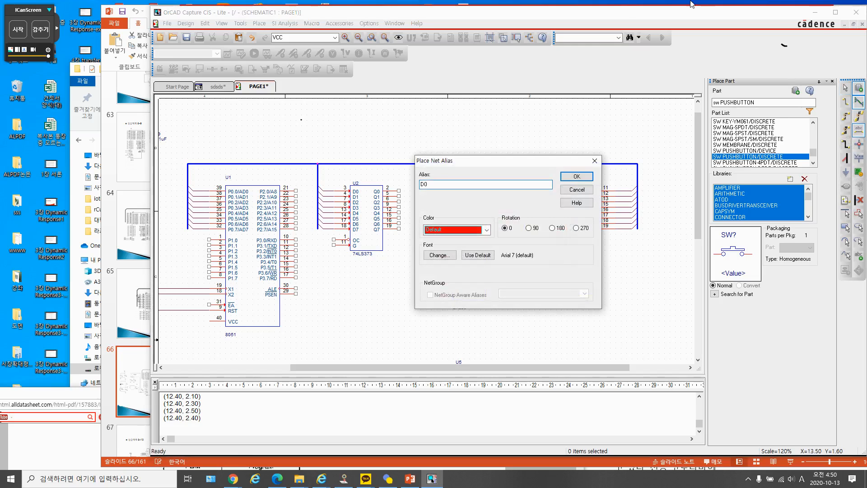
pyautogui.write('0')
pyautogui.click(576, 176)
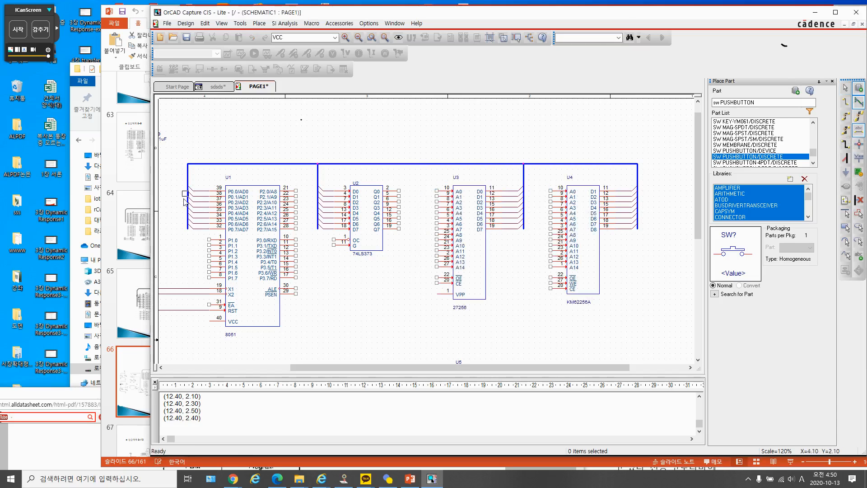
pyautogui.click(199, 191)
pyautogui.click(204, 195)
pyautogui.click(201, 203)
pyautogui.click(201, 209)
pyautogui.click(202, 212)
pyautogui.click(200, 226)
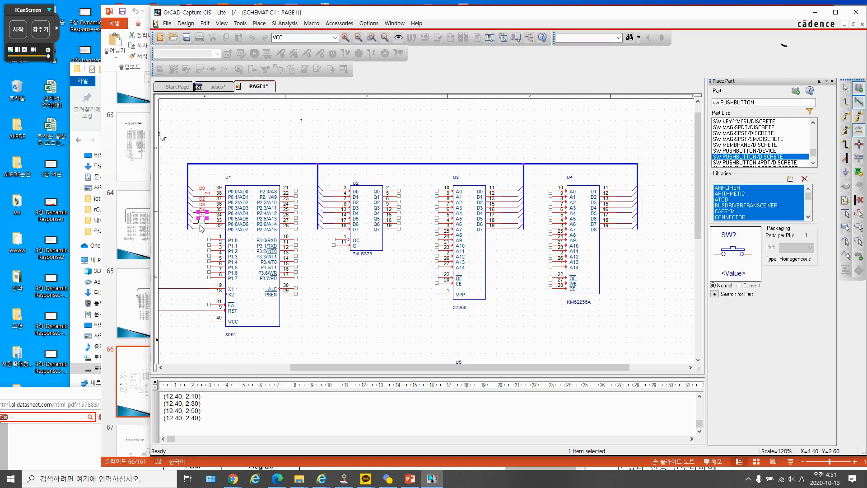
pyautogui.click(201, 231)
pyautogui.click(201, 236)
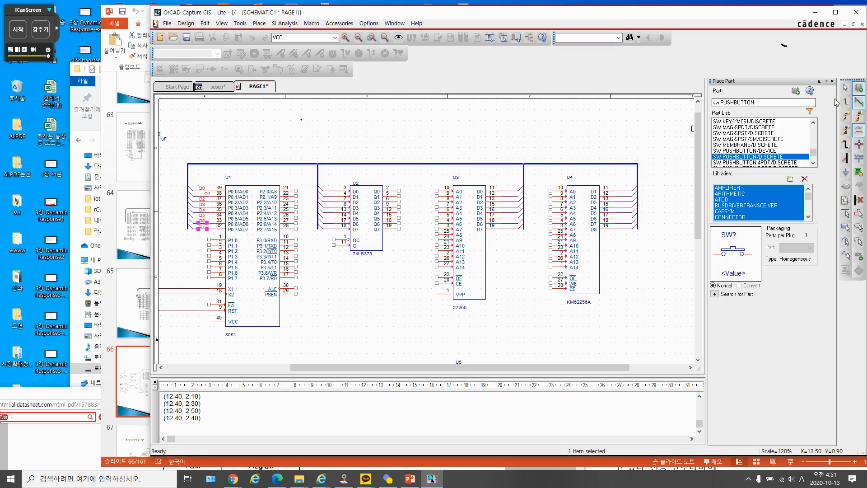
# End the alias placement and realign the D1 net alias beside U1 with the other aliases in its column.
pyautogui.click(845, 88)
pyautogui.click(259, 183)
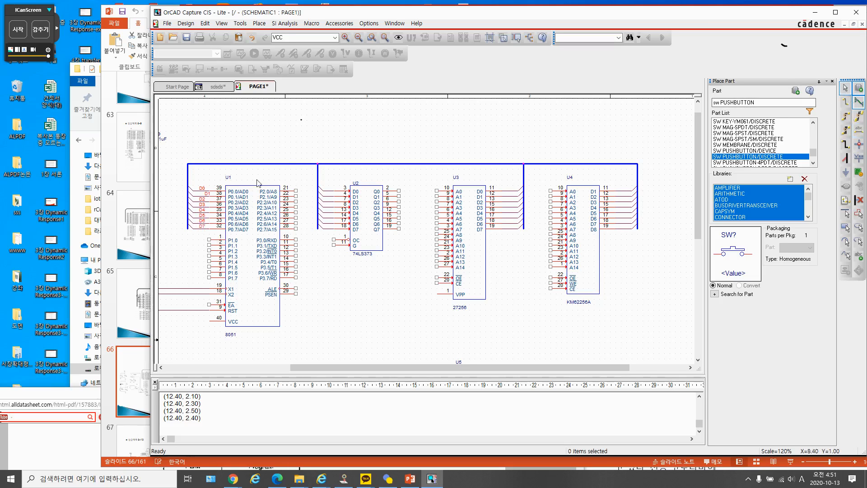
pyautogui.click(202, 196)
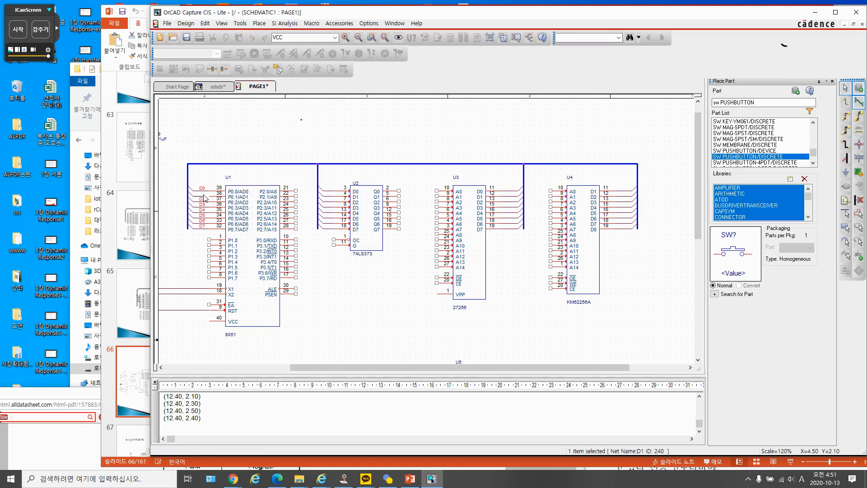
pyautogui.moveTo(204, 194); pyautogui.dragTo(207, 198)
pyautogui.click(207, 196)
pyautogui.click(208, 197)
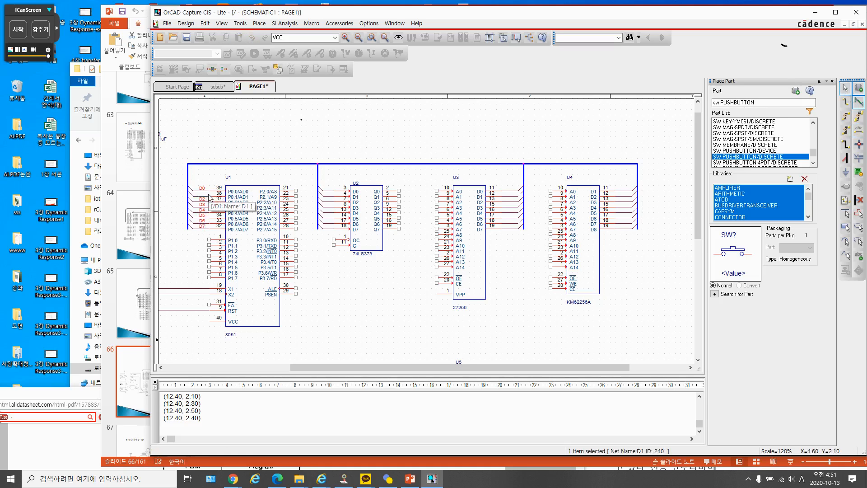
pyautogui.click(234, 159)
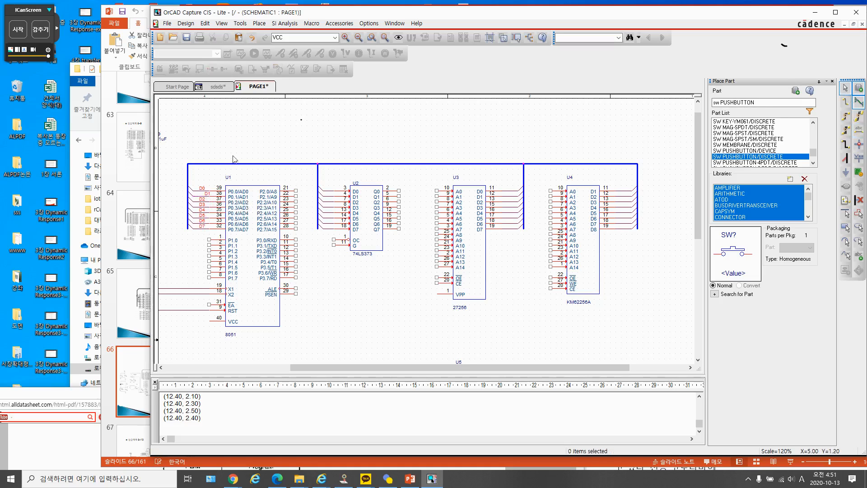
pyautogui.click(202, 217)
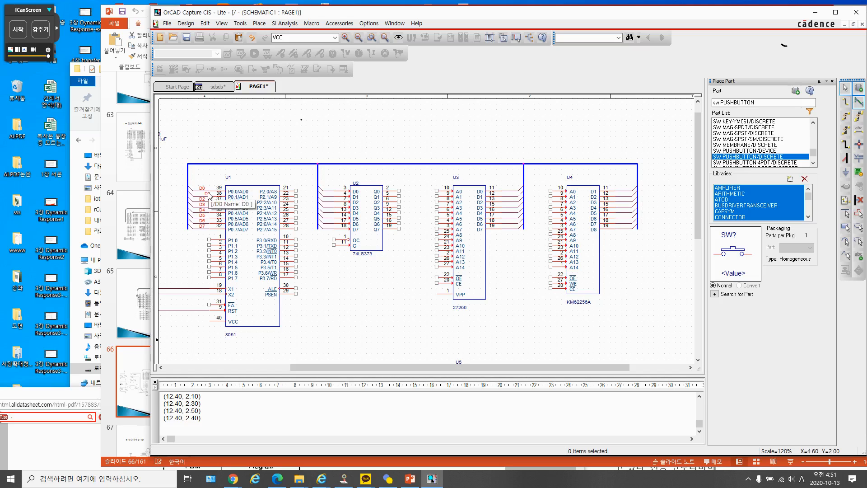
pyautogui.click(207, 195)
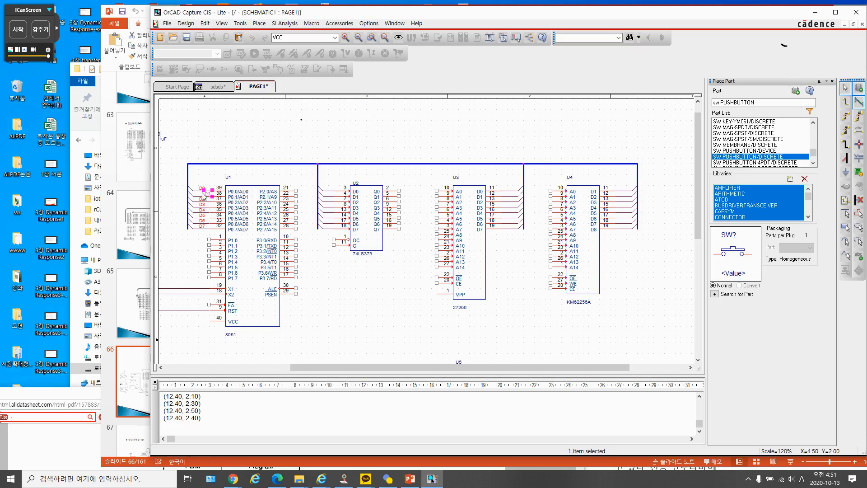
pyautogui.moveTo(203, 194); pyautogui.dragTo(200, 192)
pyautogui.click(244, 132)
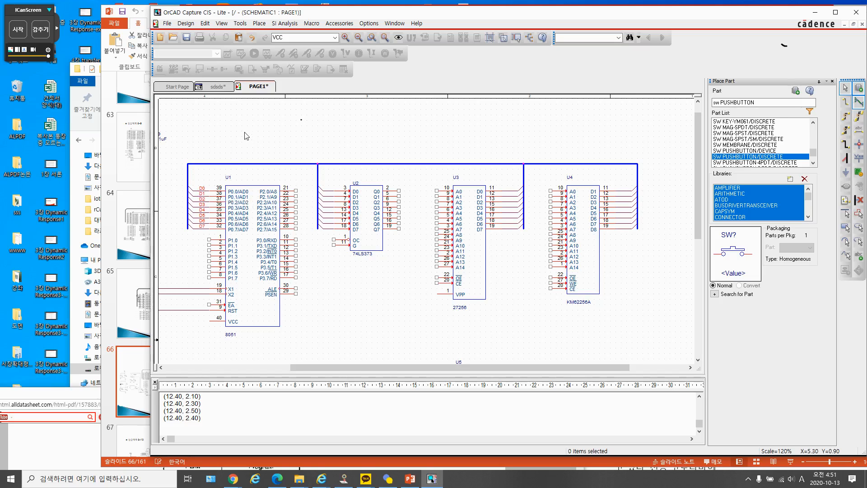
# Place net aliases D0 through D7 on the eight wires between the bus and U2's D0–D7 pins.
pyautogui.click(857, 128)
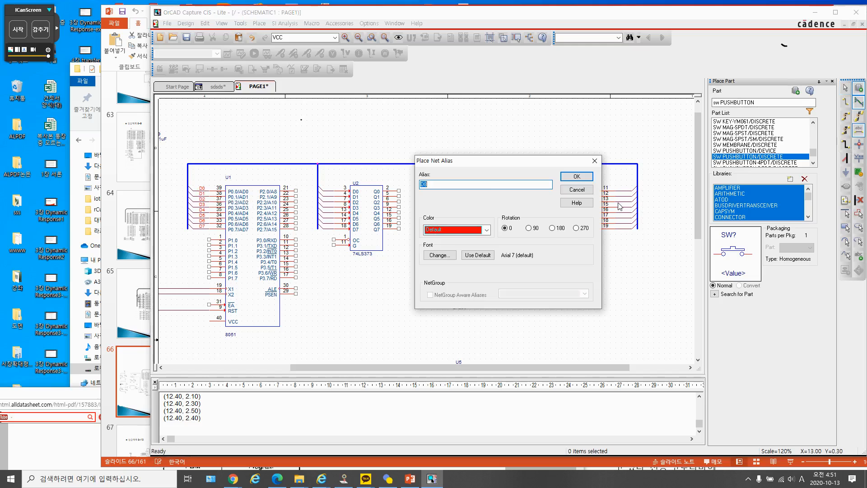
pyautogui.write('D0')
pyautogui.press('Return')
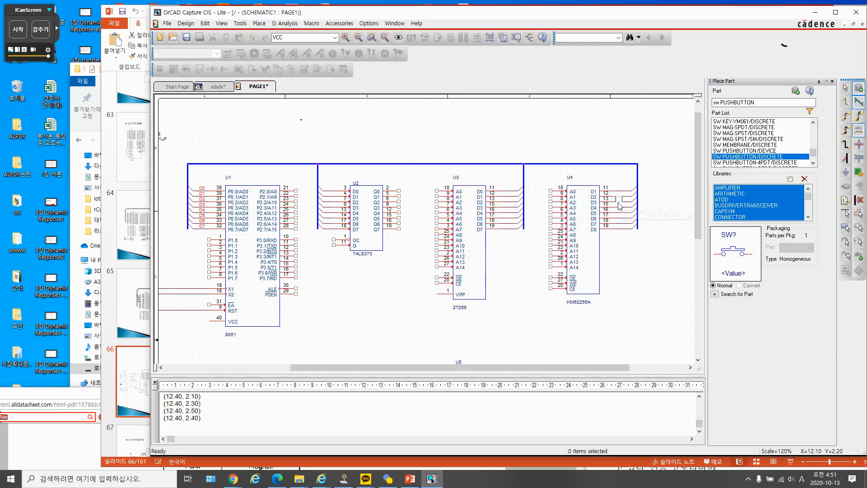
pyautogui.click(326, 191)
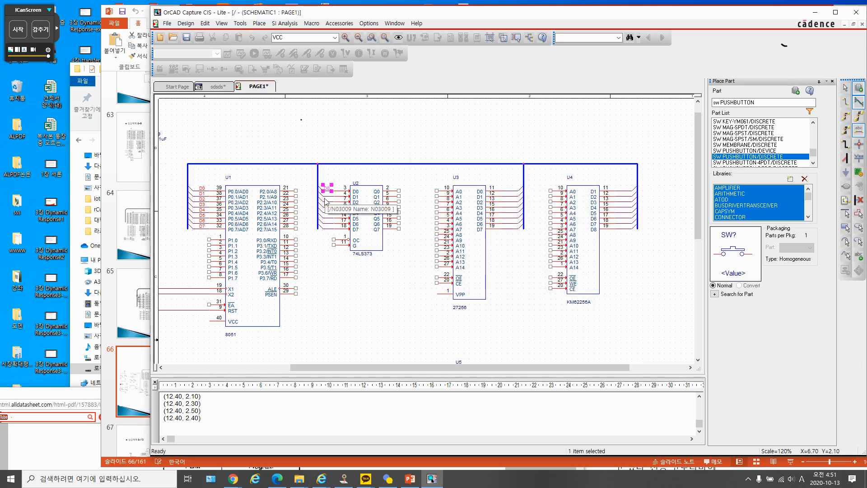
pyautogui.click(325, 198)
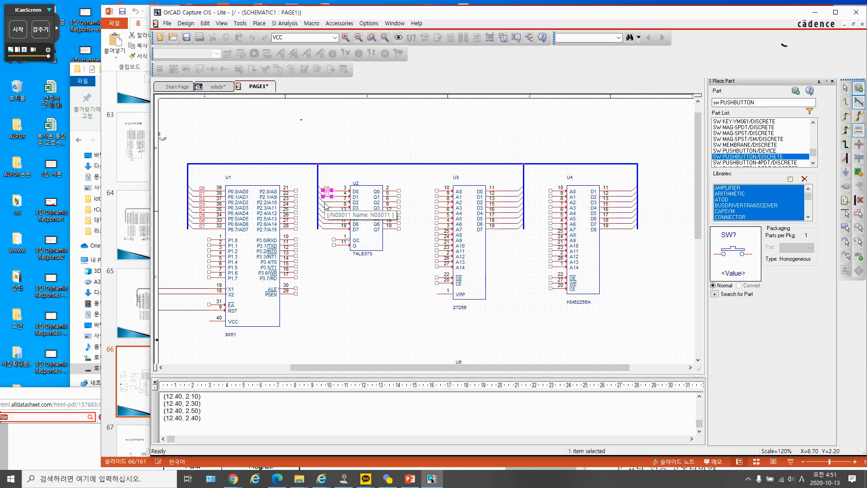
pyautogui.click(326, 203)
pyautogui.click(326, 208)
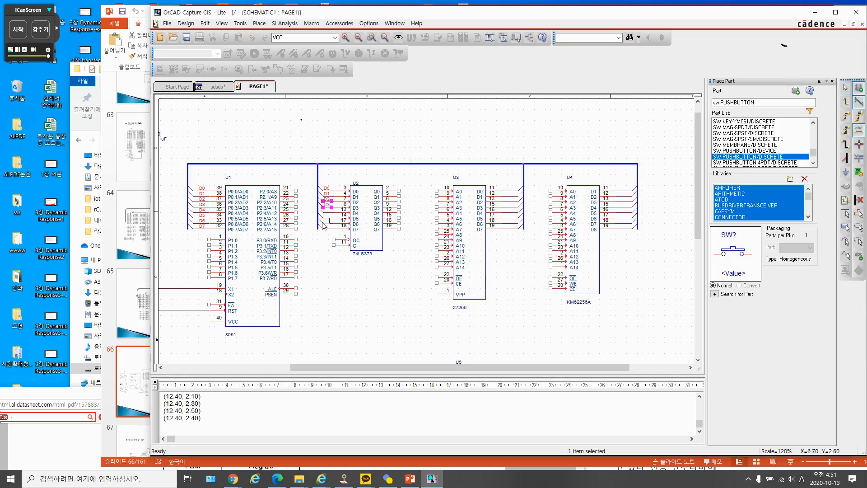
pyautogui.click(326, 213)
pyautogui.click(325, 219)
pyautogui.click(326, 224)
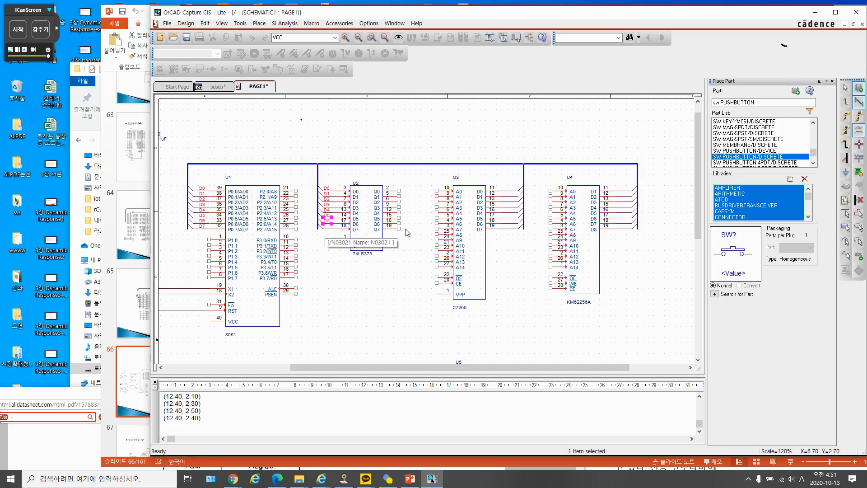
pyautogui.click(325, 229)
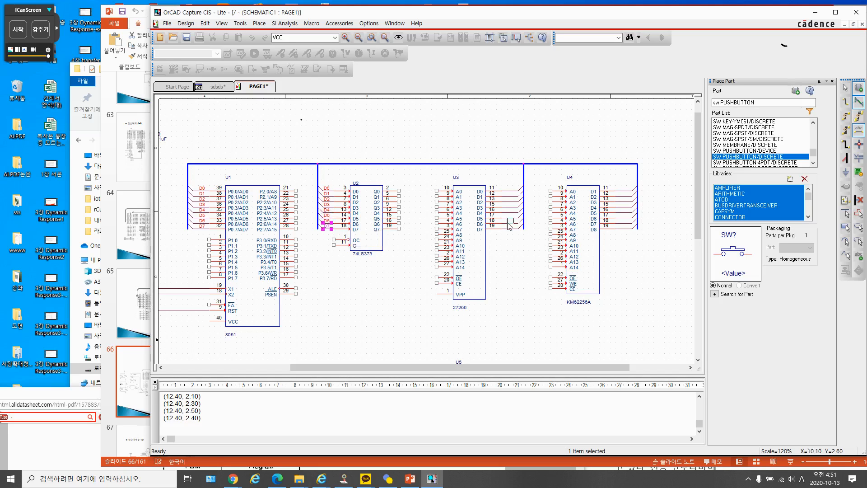
# Place net aliases D0 through D7 on the eight wires between U3's D0–D7 pins and the bus.
pyautogui.click(859, 131)
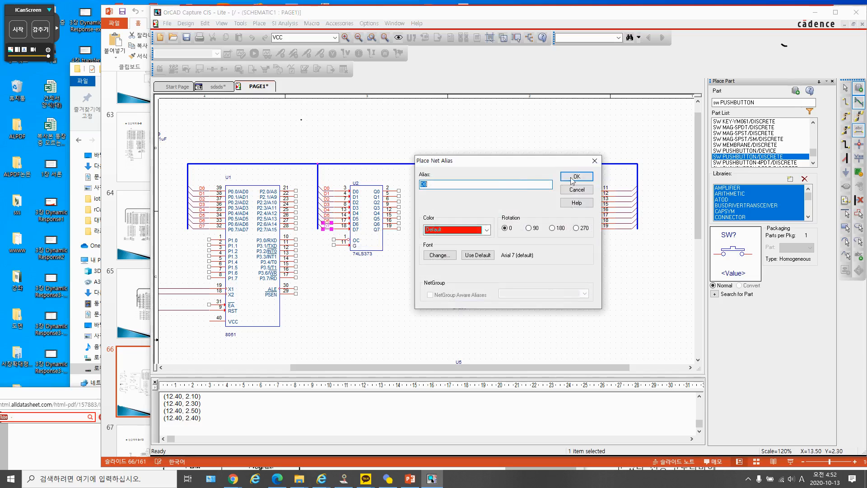
pyautogui.click(527, 186)
pyautogui.click(581, 177)
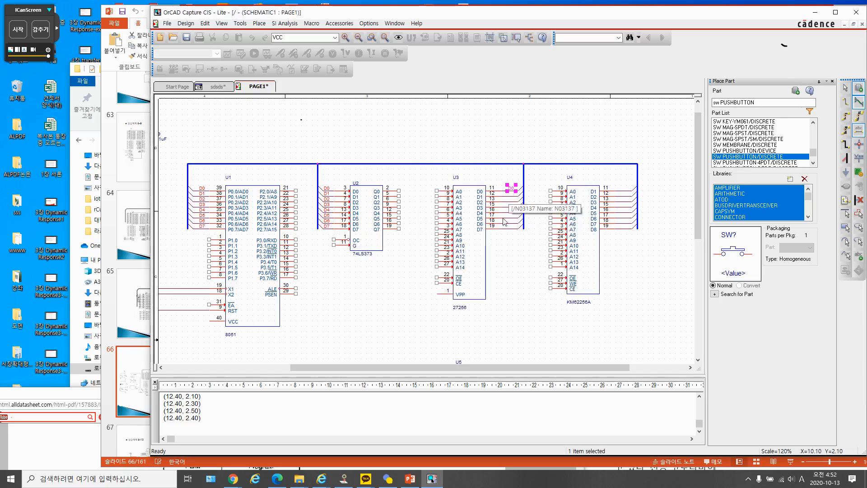
pyautogui.click(509, 202)
pyautogui.click(509, 207)
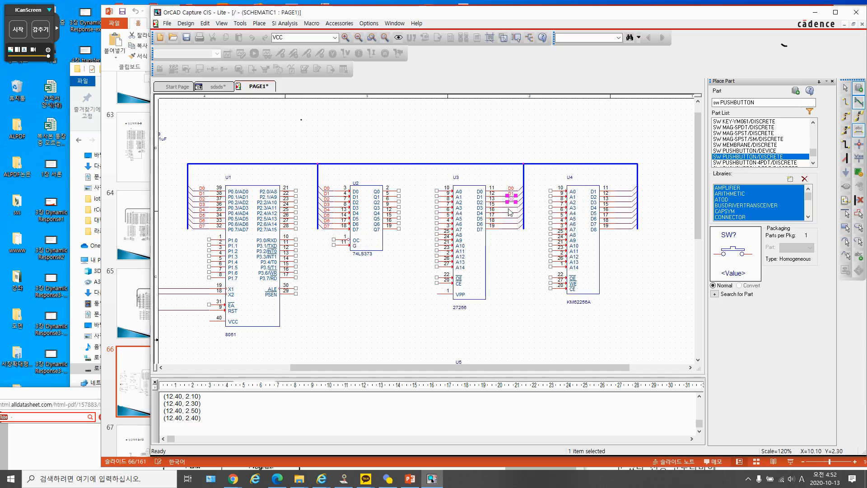
pyautogui.click(509, 212)
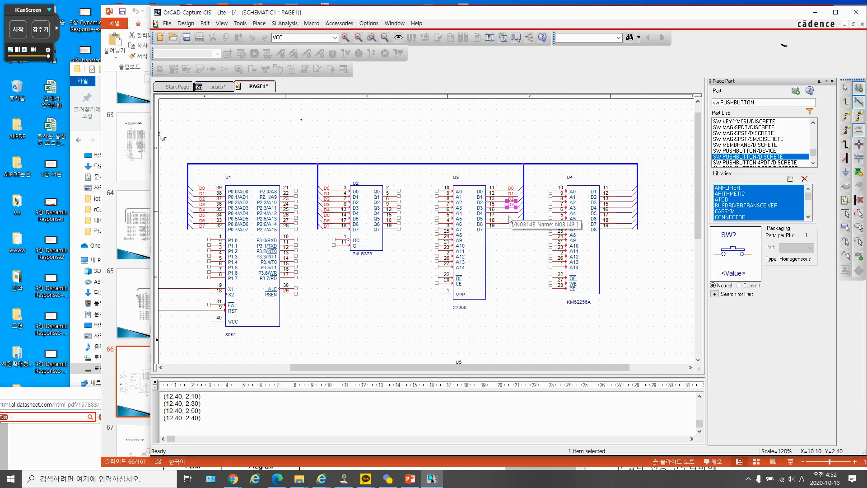
pyautogui.click(509, 217)
pyautogui.click(509, 224)
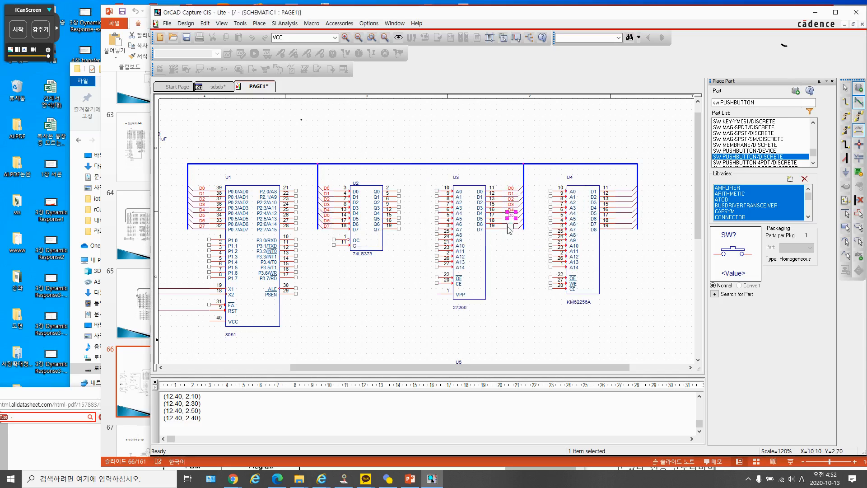
pyautogui.click(510, 230)
# Place net aliases D0 through D7 on the wires between U4's D1–D8 pins and the bus, and end the placement.
pyautogui.click(858, 130)
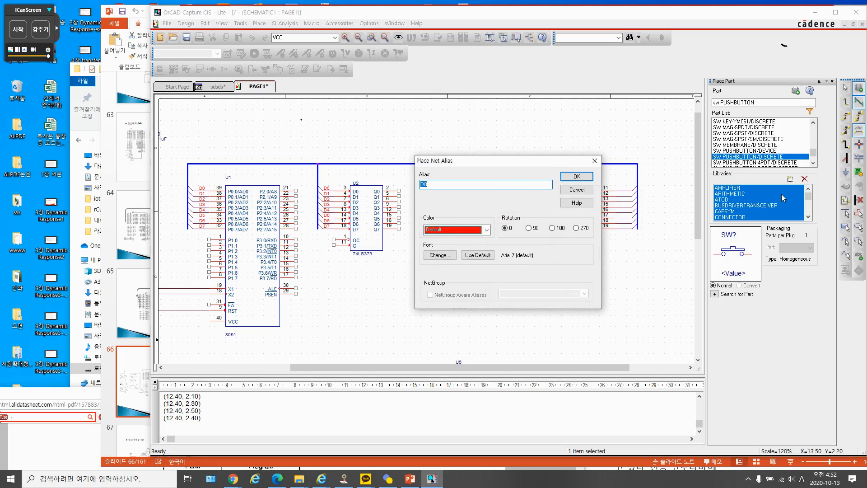
pyautogui.press('Return')
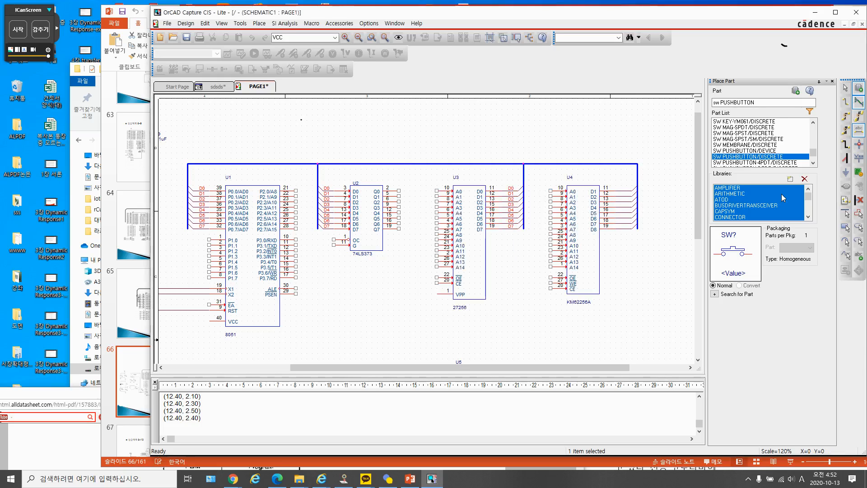
pyautogui.click(625, 190)
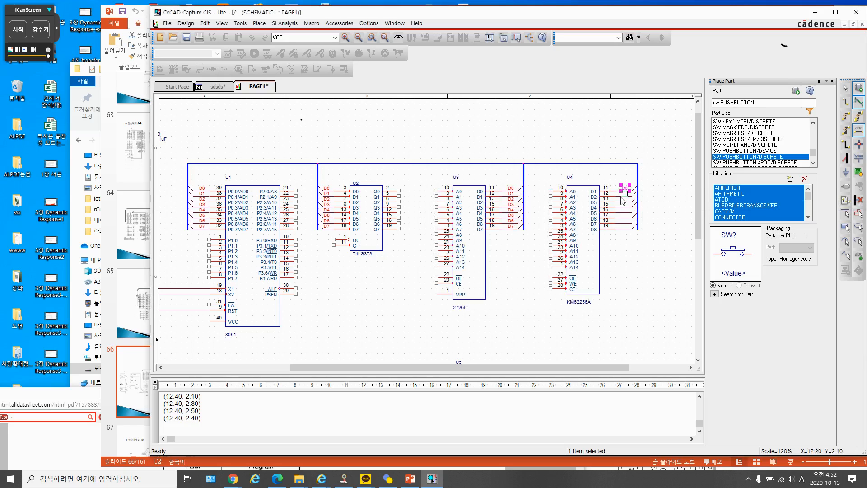
pyautogui.click(624, 195)
pyautogui.click(624, 199)
pyautogui.click(621, 207)
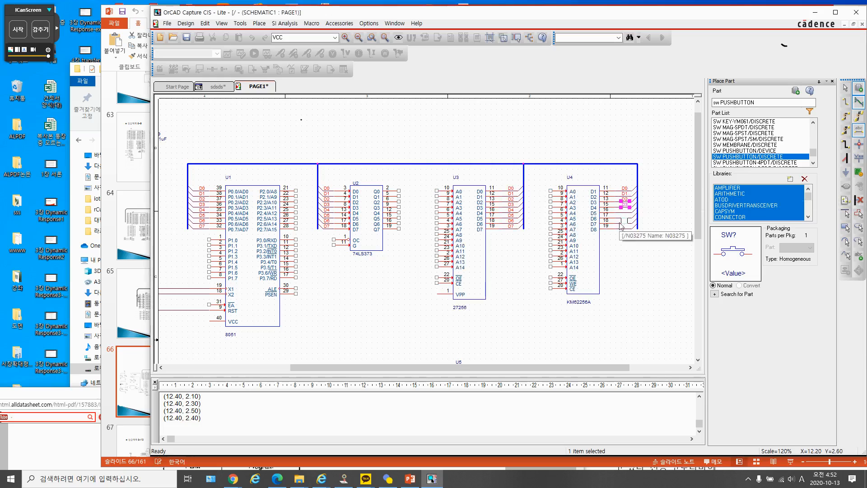
pyautogui.click(622, 212)
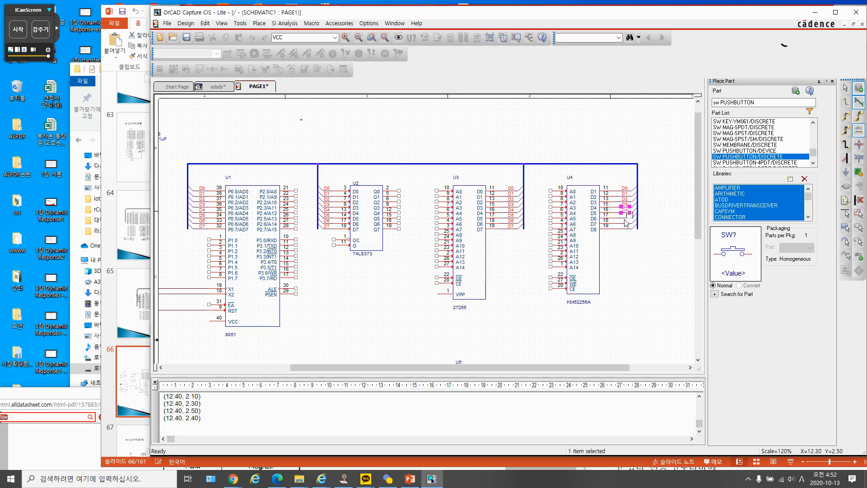
pyautogui.click(623, 217)
pyautogui.click(622, 223)
pyautogui.click(623, 229)
pyautogui.click(845, 89)
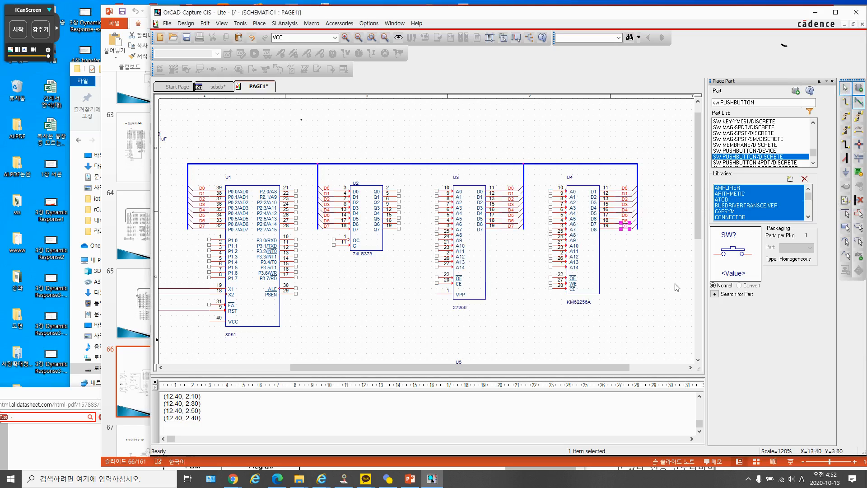
pyautogui.click(509, 320)
# Draw straight wires from U2's Q0, Q1, Q2 and Q3 outputs to U3's A0, A1, A2 and A3 pins.
pyautogui.moveTo(526, 365); pyautogui.dragTo(506, 367)
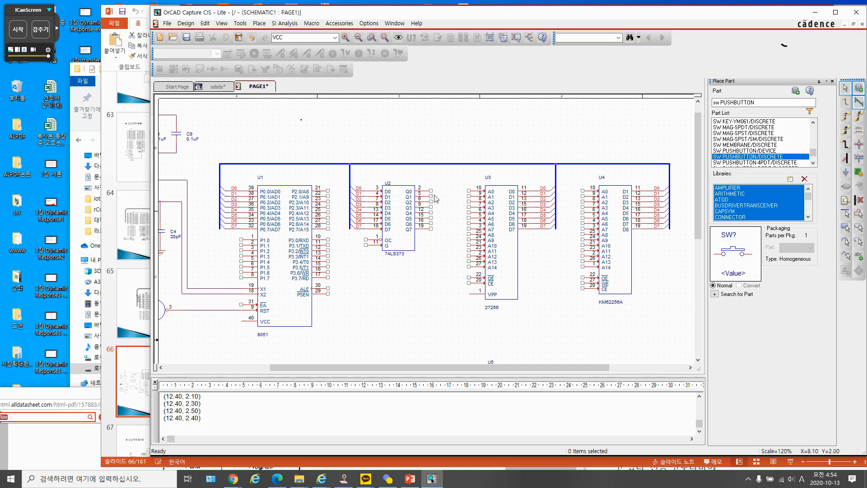
pyautogui.click(844, 101)
pyautogui.click(431, 191)
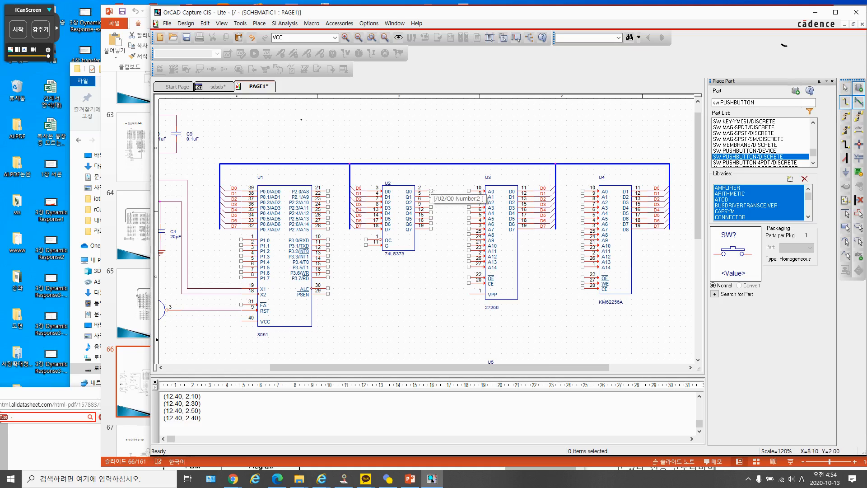
pyautogui.click(468, 191)
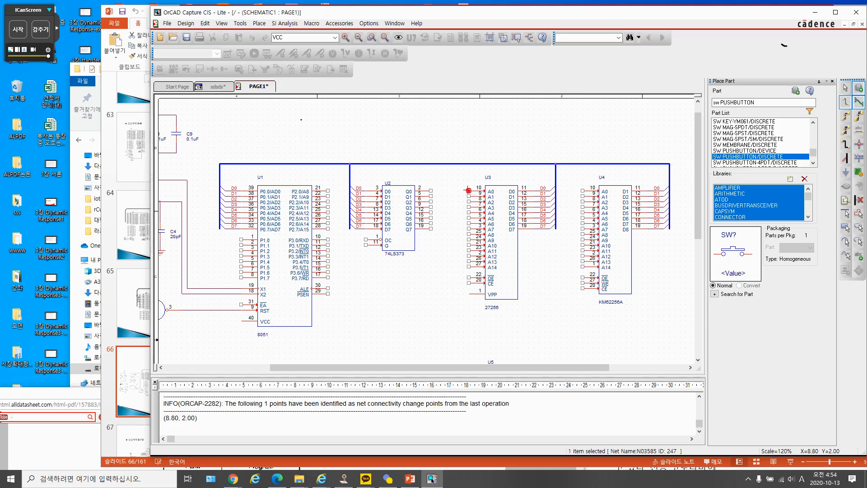
pyautogui.click(431, 194)
pyautogui.click(469, 196)
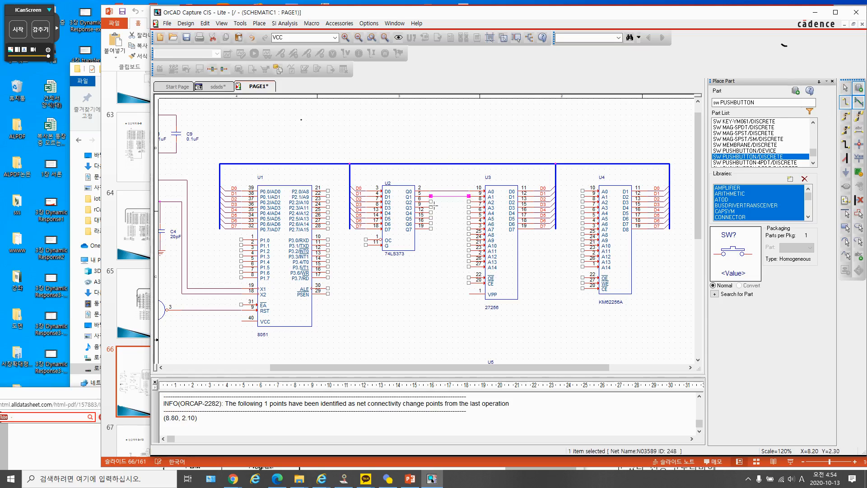
pyautogui.click(431, 201)
pyautogui.click(469, 201)
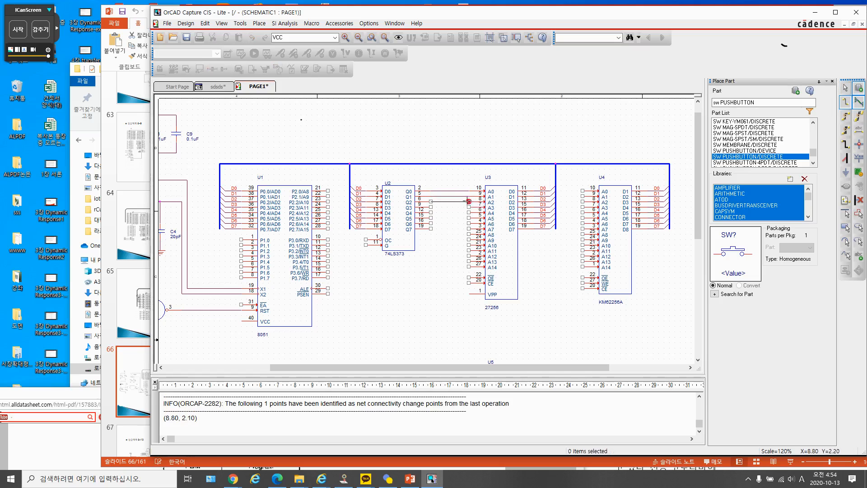
pyautogui.click(431, 207)
pyautogui.click(468, 207)
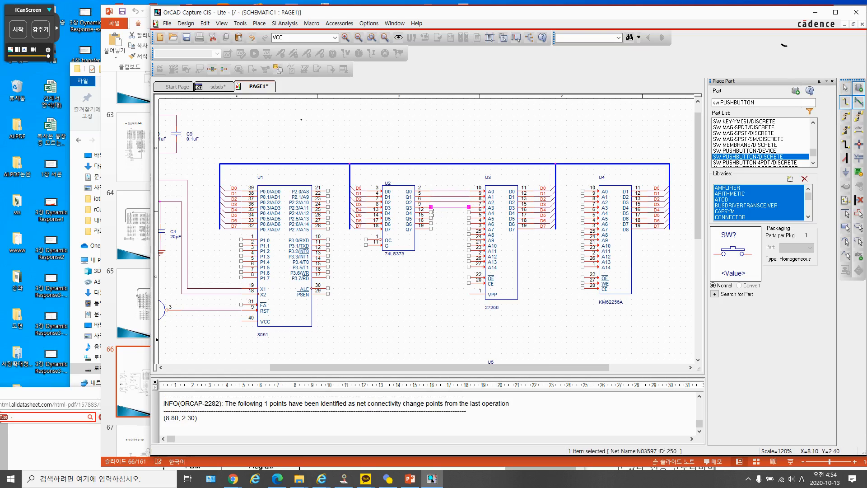
# Draw straight wires from U2's Q4, Q5, Q6 and Q7 outputs to U3's A4, A5, A6 and A7 pins.
pyautogui.click(431, 212)
pyautogui.click(469, 212)
pyautogui.click(432, 217)
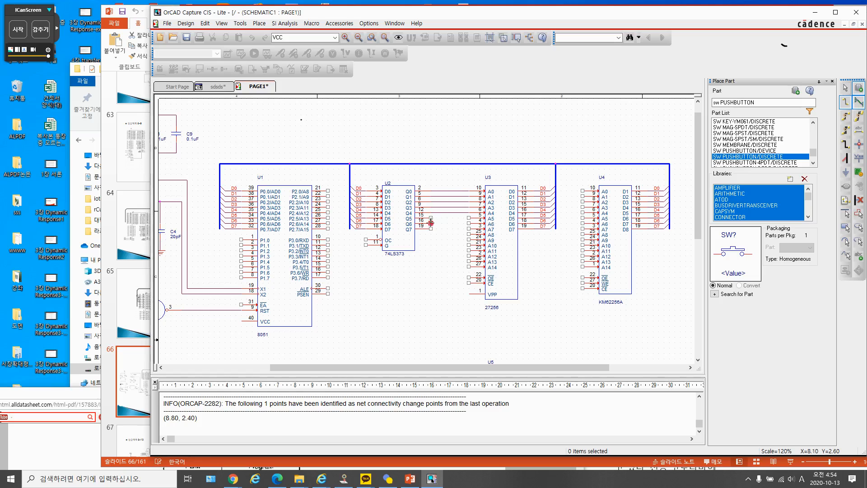
pyautogui.click(469, 217)
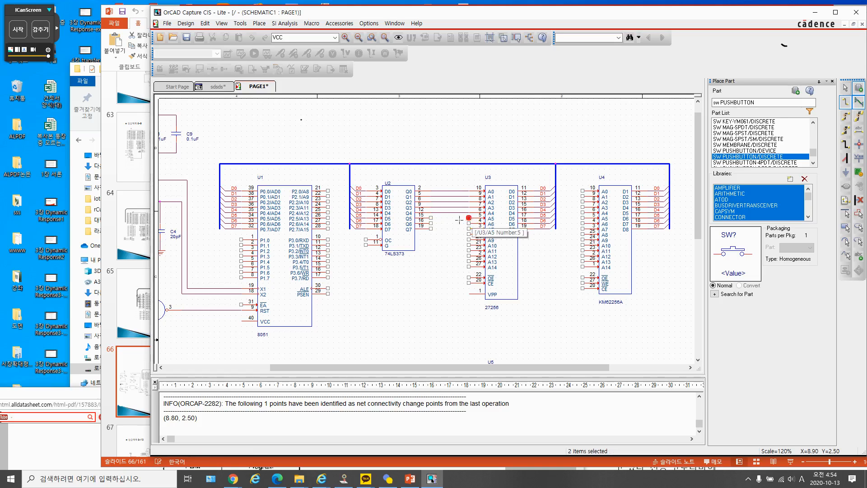
pyautogui.click(431, 223)
pyautogui.click(468, 223)
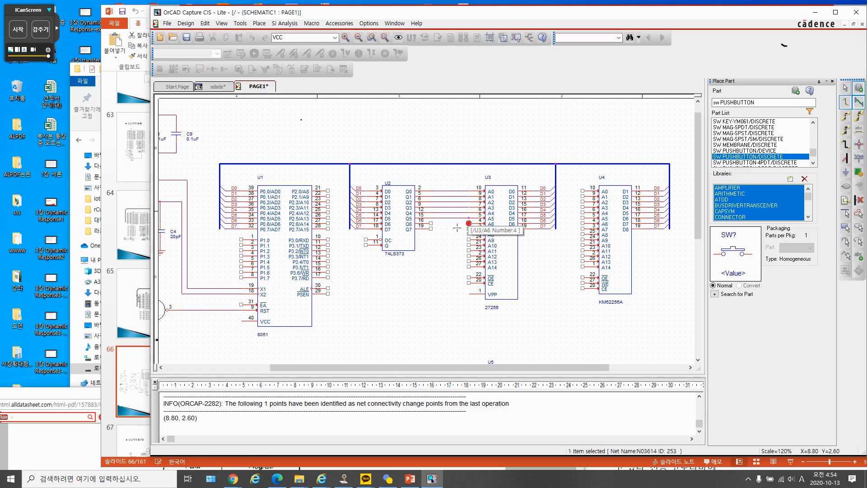
pyautogui.click(430, 229)
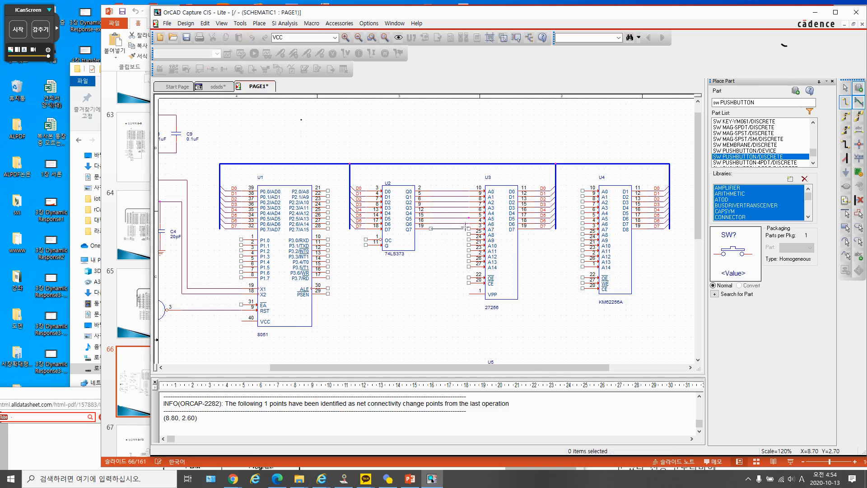
pyautogui.click(469, 229)
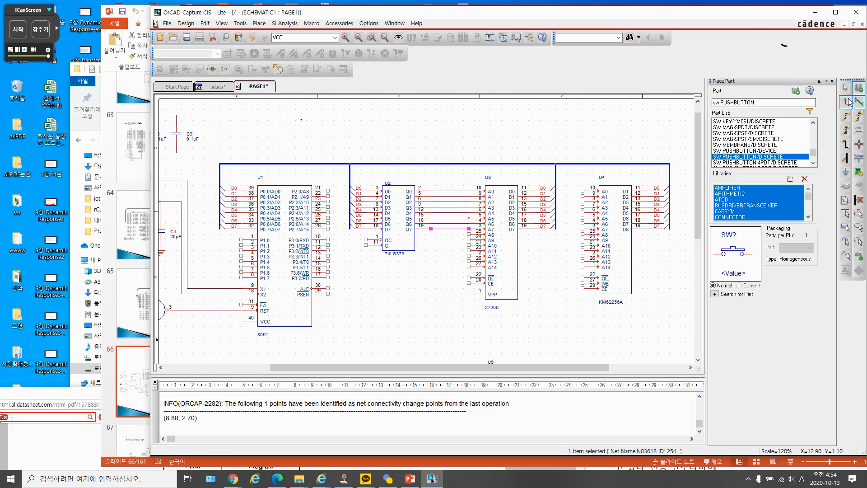
# Place net aliases A0 through A7 on the eight wires between U2's Q0–Q7 outputs and U3's A0–A7 pins.
pyautogui.click(859, 131)
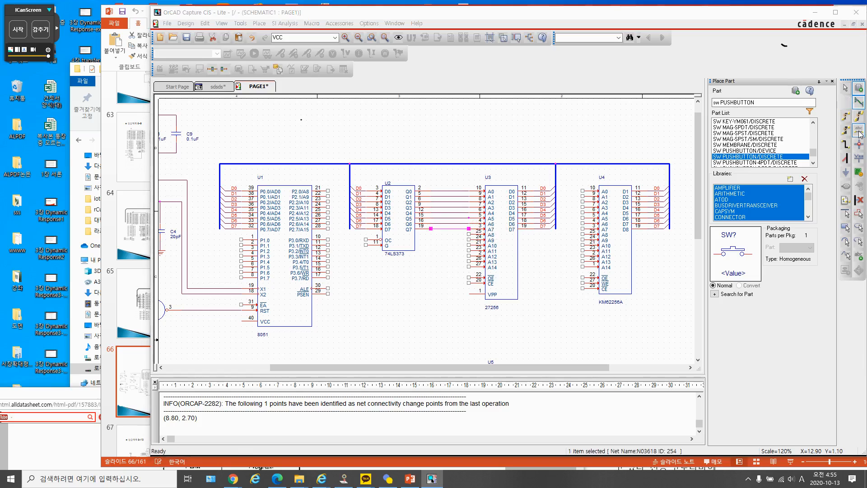
pyautogui.write('A')
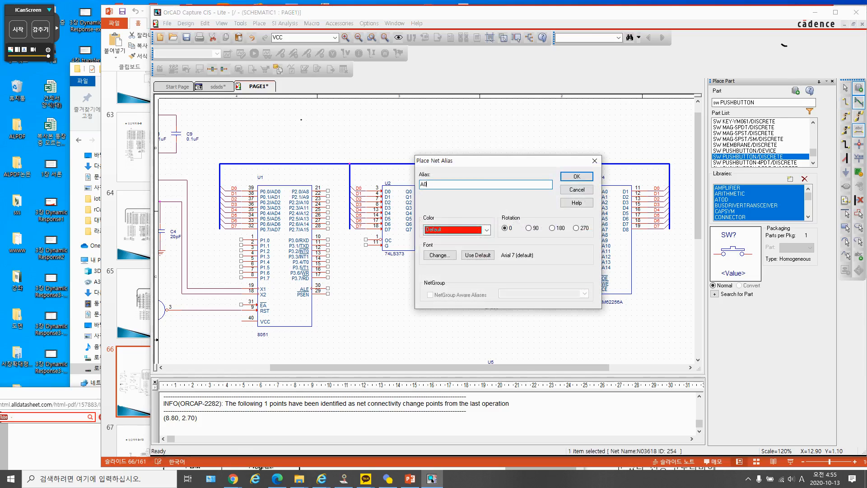
pyautogui.write('0')
pyautogui.press('Return')
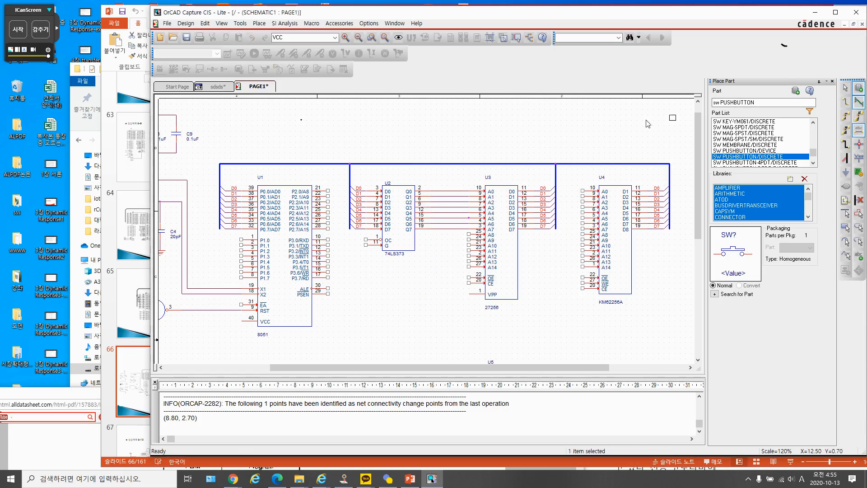
pyautogui.click(432, 192)
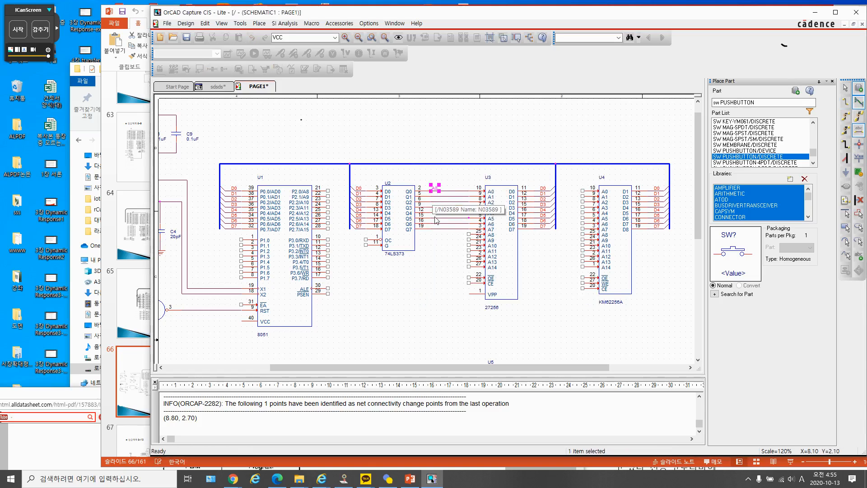
pyautogui.click(435, 196)
pyautogui.click(434, 202)
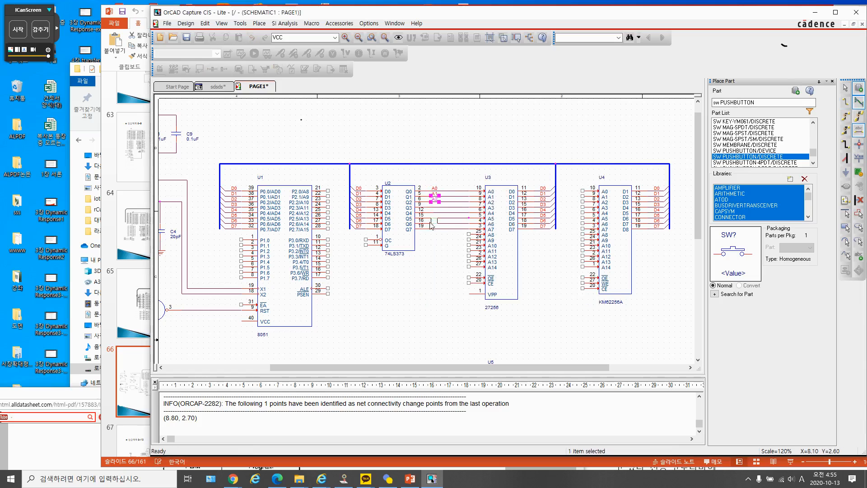
pyautogui.click(430, 213)
pyautogui.click(431, 215)
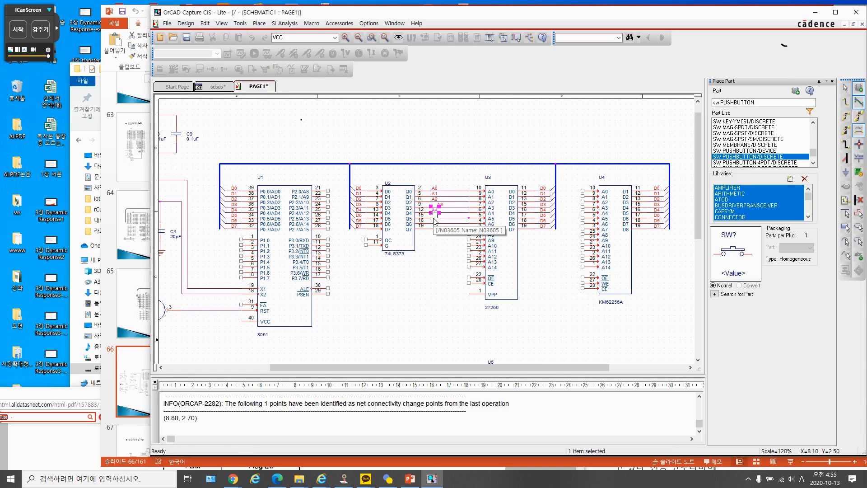
pyautogui.click(431, 220)
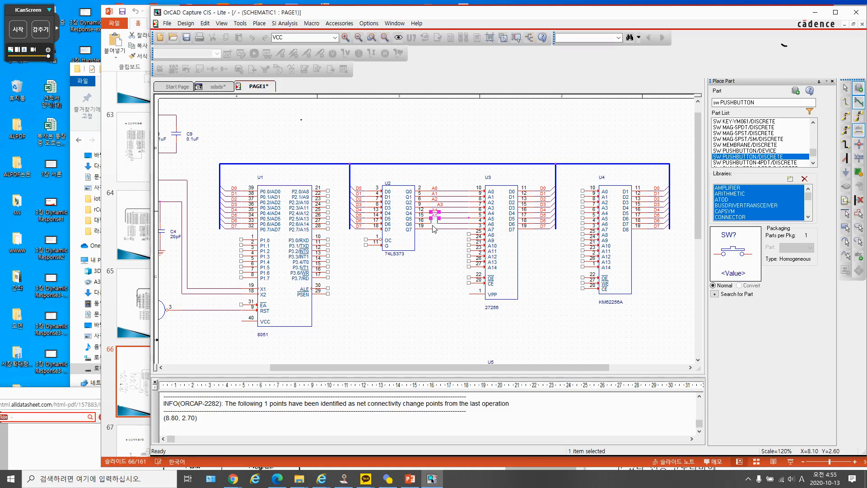
pyautogui.click(432, 226)
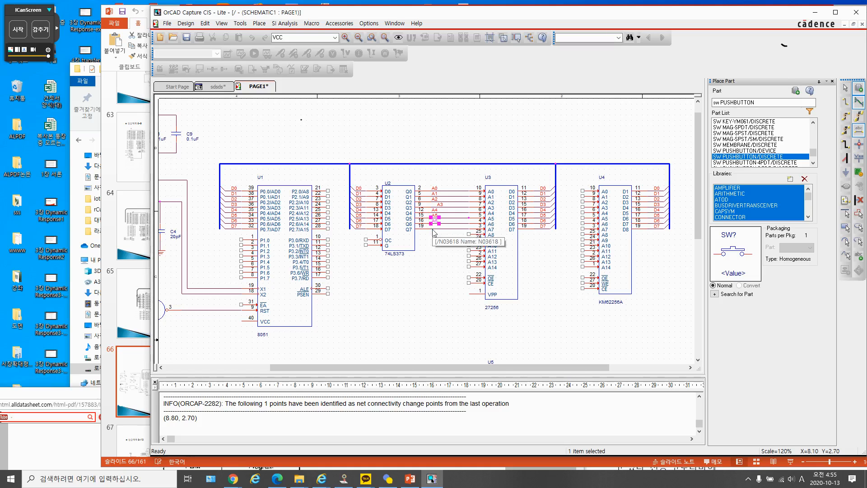
pyautogui.click(433, 228)
# End alias placement and move the A3 label into line with the other address aliases beside U2.
pyautogui.click(846, 88)
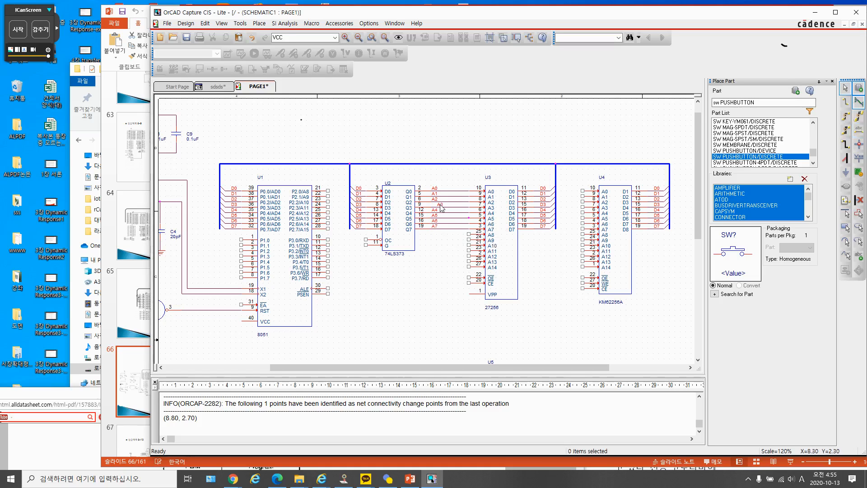
pyautogui.moveTo(441, 208); pyautogui.dragTo(436, 206)
pyautogui.click(527, 138)
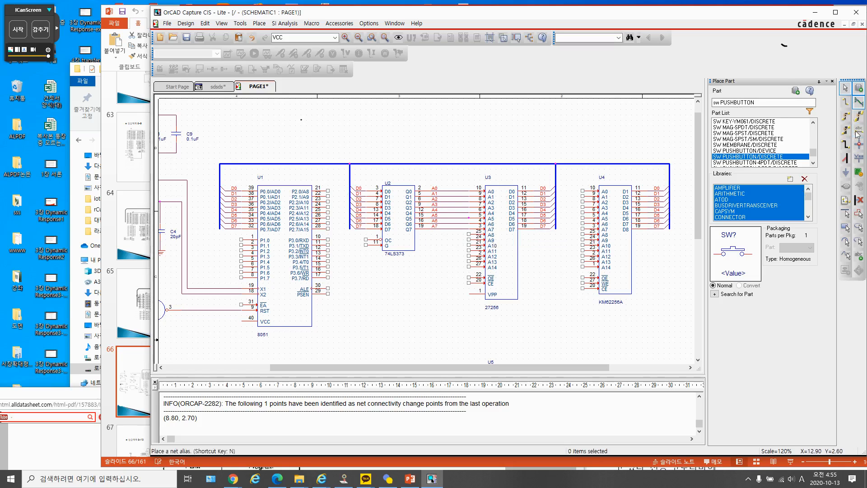
# Draw an address bus from beside U3's address pins up over U3 and down beside U4's address pins.
pyautogui.click(844, 144)
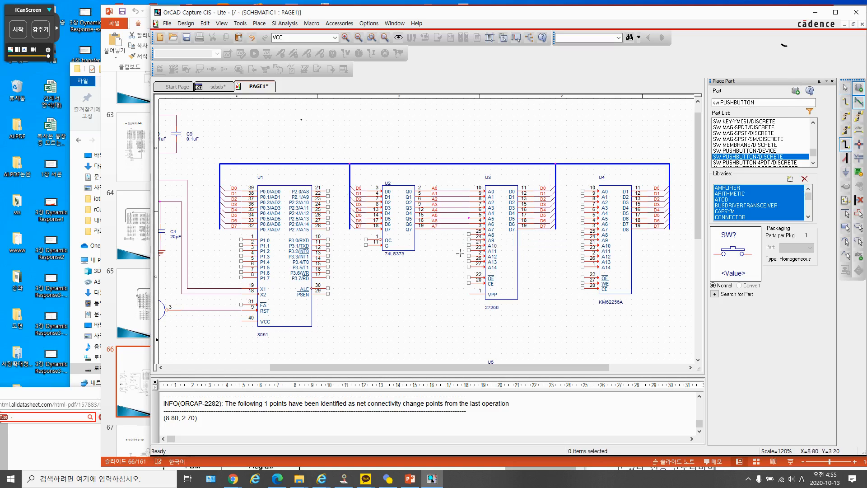
pyautogui.click(455, 270)
pyautogui.click(458, 147)
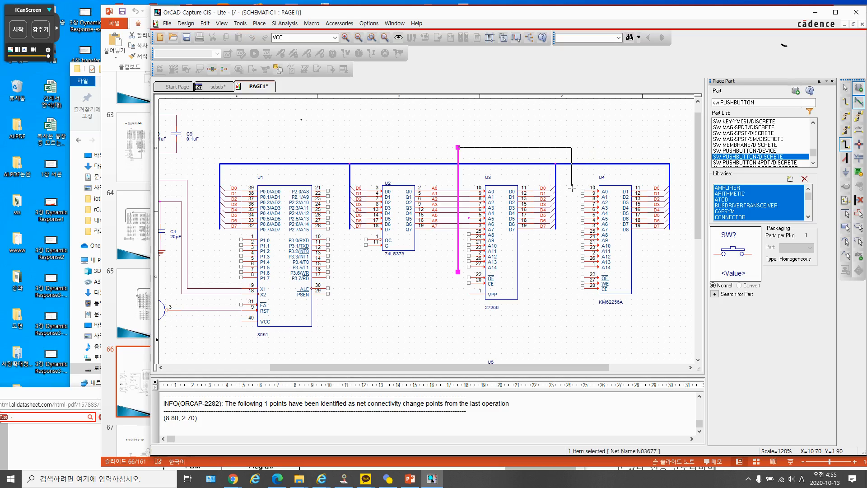
pyautogui.doubleClick(573, 270)
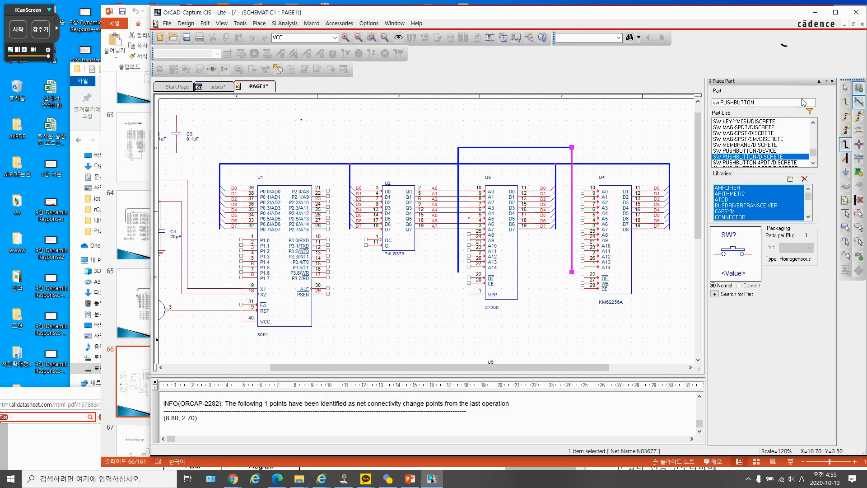
pyautogui.click(844, 90)
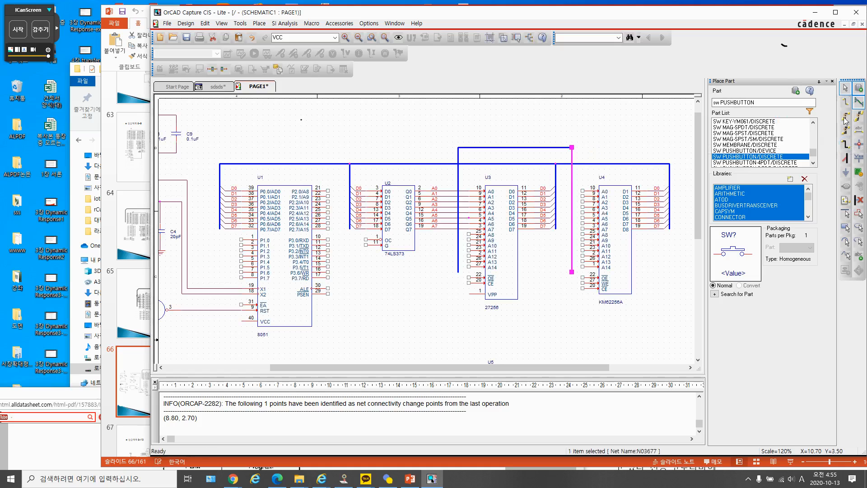
# Place bus entries joining the A0–A7 wires from U2 to the vertical address bus segment beside U3, and end the placement.
pyautogui.click(845, 158)
pyautogui.click(457, 190)
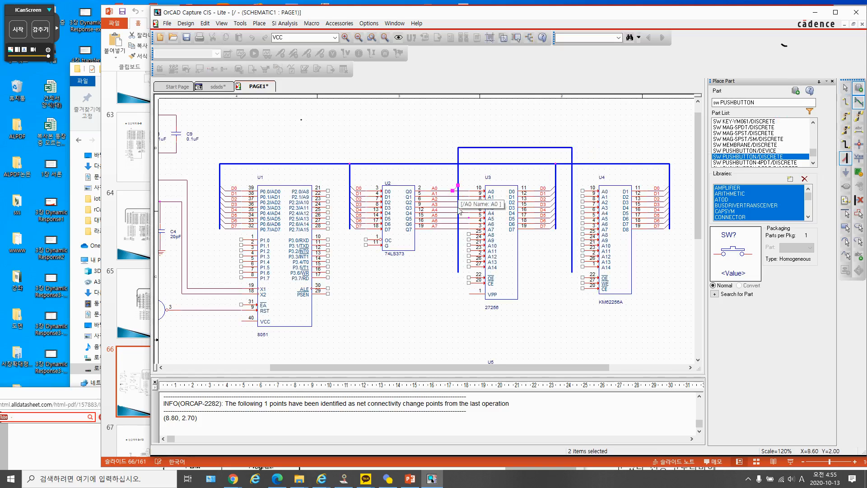
pyautogui.click(458, 193)
pyautogui.click(458, 199)
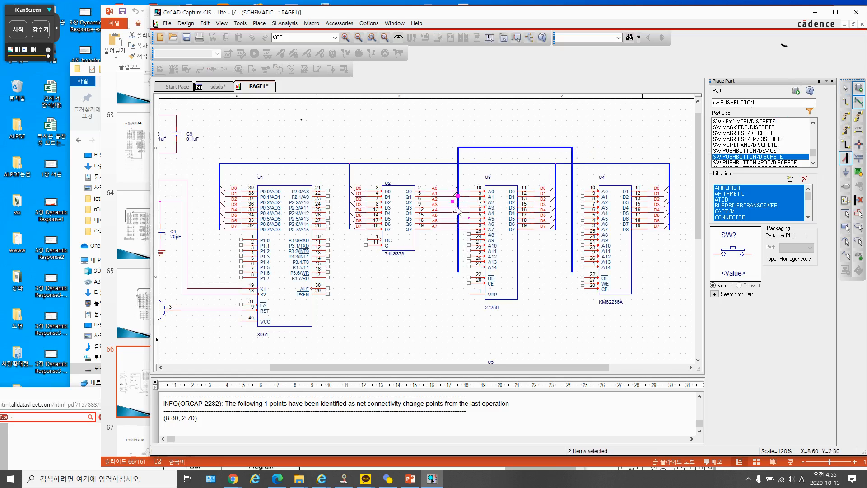
pyautogui.click(454, 208)
pyautogui.click(457, 202)
pyautogui.click(458, 221)
pyautogui.click(458, 226)
pyautogui.click(845, 87)
pyautogui.click(581, 126)
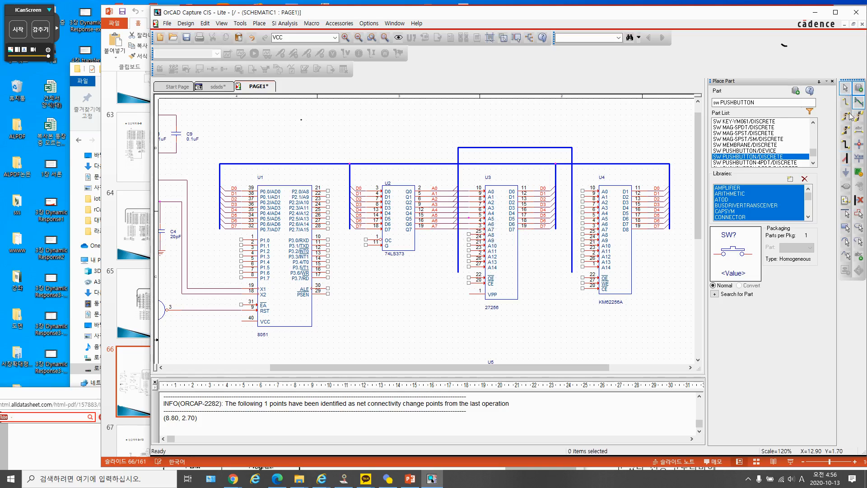
# Place eight bus entries on the address bus segment beside U4, level with U4's A0–A7 pins.
pyautogui.click(857, 131)
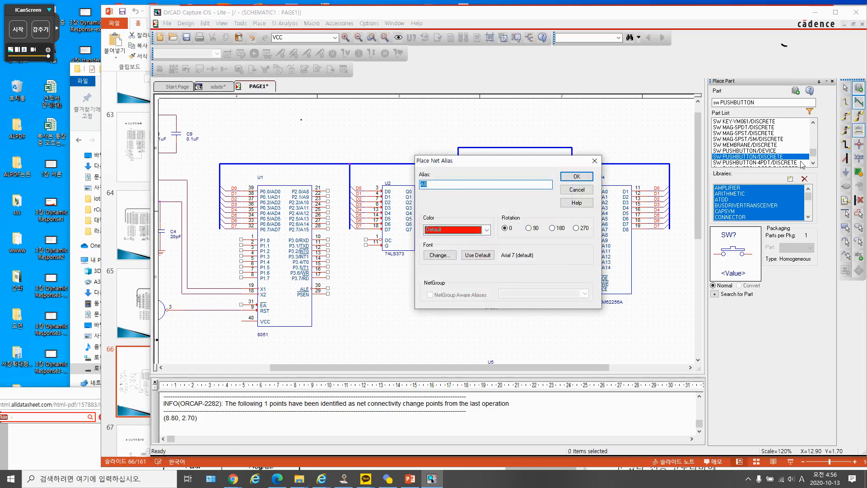
pyautogui.click(587, 176)
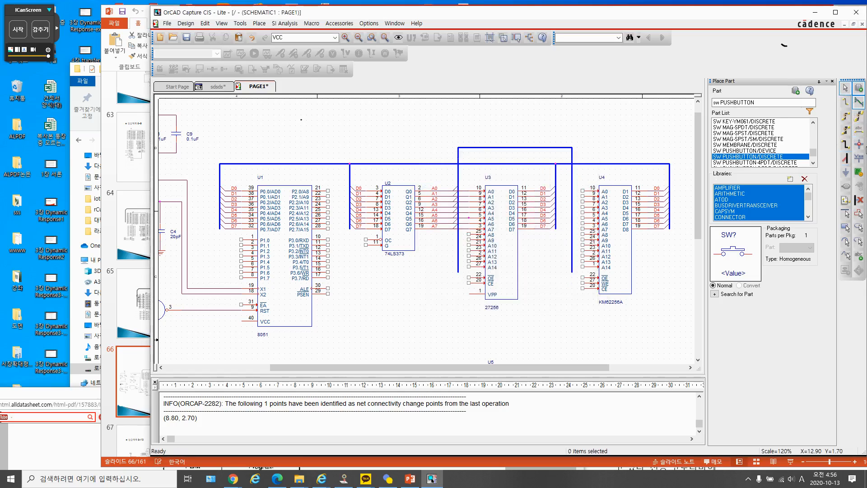
pyautogui.click(844, 159)
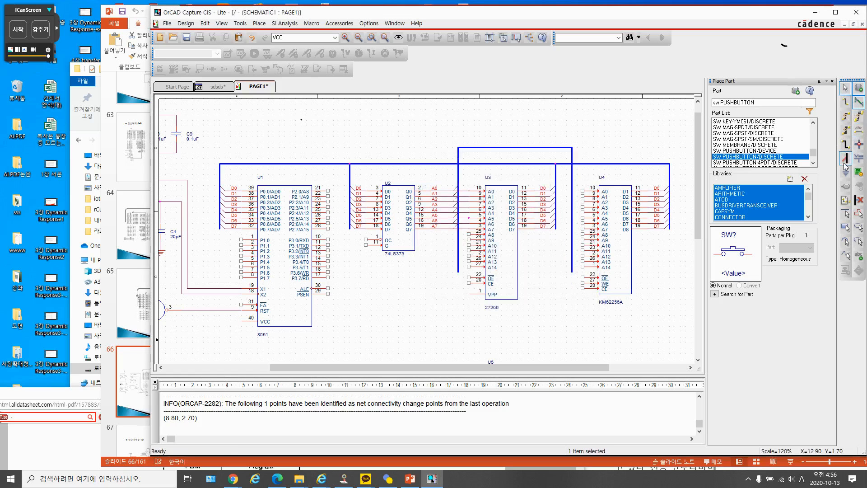
pyautogui.rightClick(578, 183)
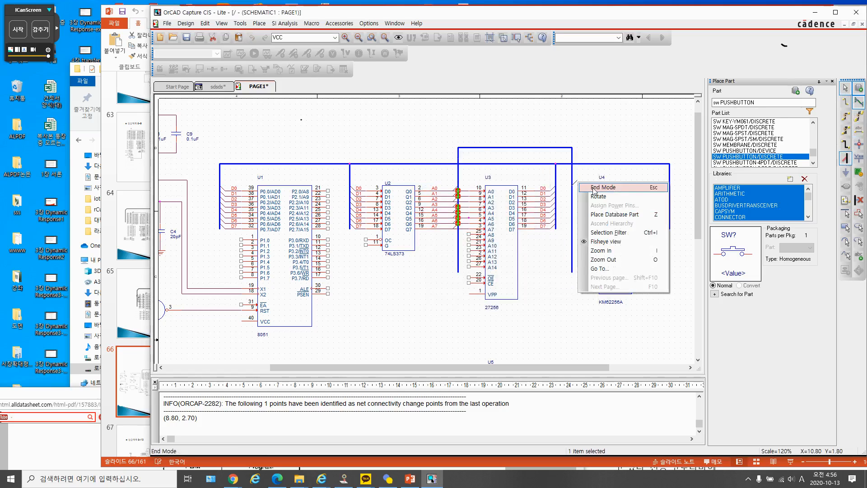
pyautogui.click(595, 188)
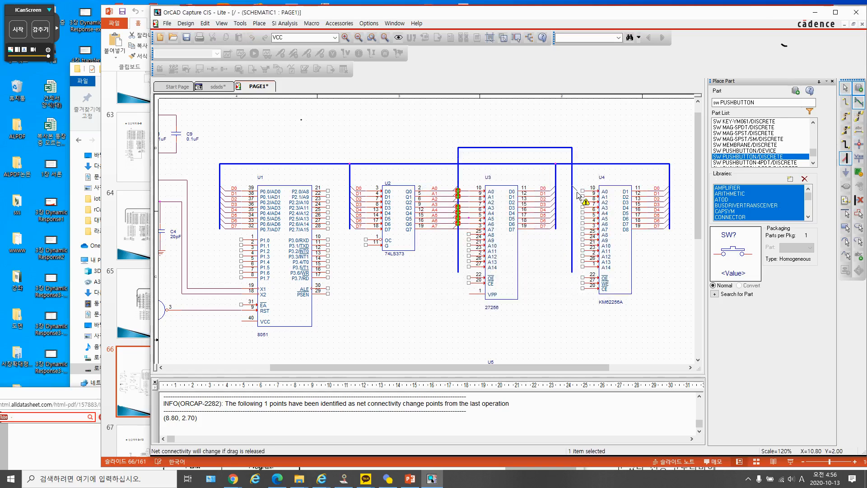
pyautogui.click(577, 193)
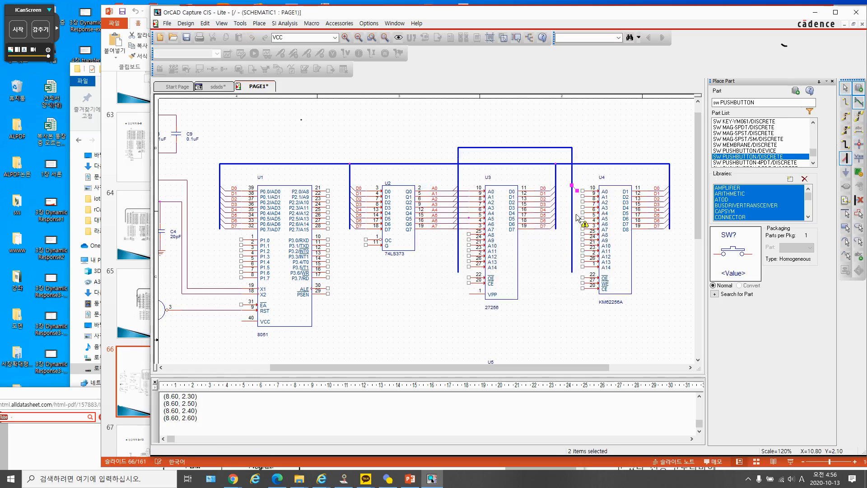
pyautogui.keyDown('ctrl'); pyautogui.moveTo(576, 195); pyautogui.dragTo(577, 212); pyautogui.keyUp('ctrl')
pyautogui.click(577, 218)
pyautogui.moveTo(578, 223)
pyautogui.keyDown('ctrl'); pyautogui.mouseDown()
pyautogui.moveTo(578, 240)
pyautogui.moveTo(577, 229)
pyautogui.mouseUp(); pyautogui.keyUp('ctrl')
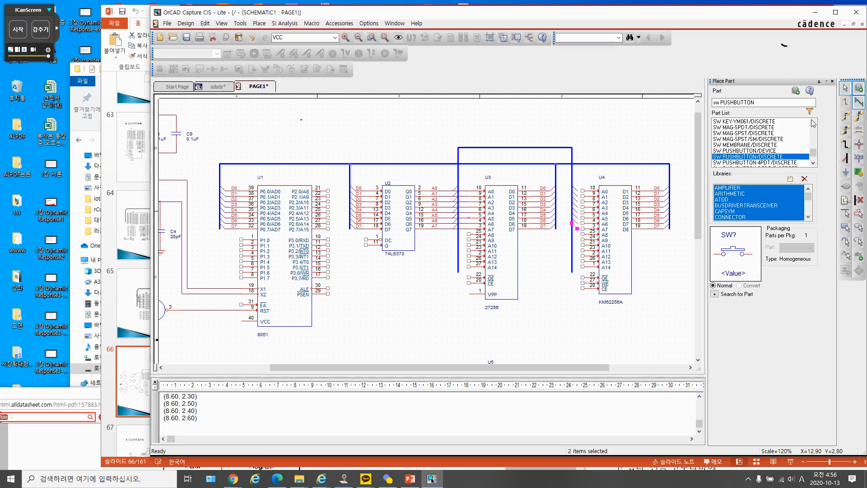
# Try to reposition U4 horizontally between its address bus entries and data bus.
pyautogui.click(625, 244)
pyautogui.press('Delete')
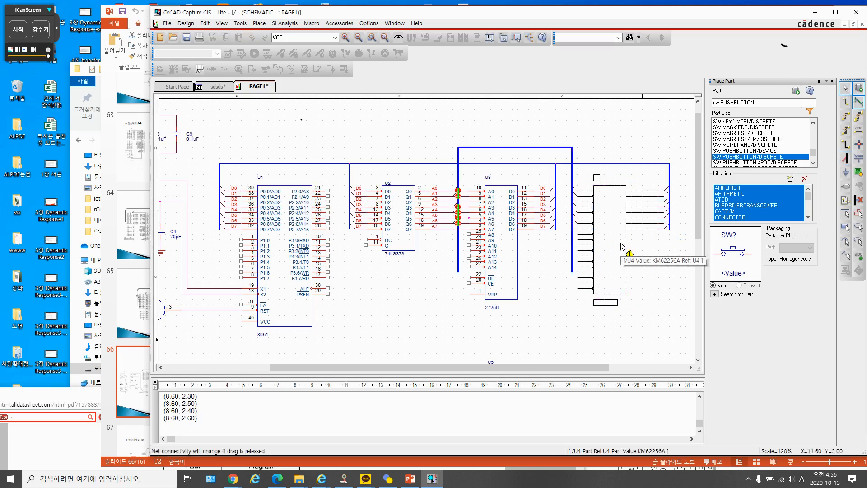
pyautogui.moveTo(613, 243)
pyautogui.mouseDown()
pyautogui.moveTo(630, 243)
pyautogui.moveTo(658, 269)
pyautogui.moveTo(625, 249)
pyautogui.mouseUp()
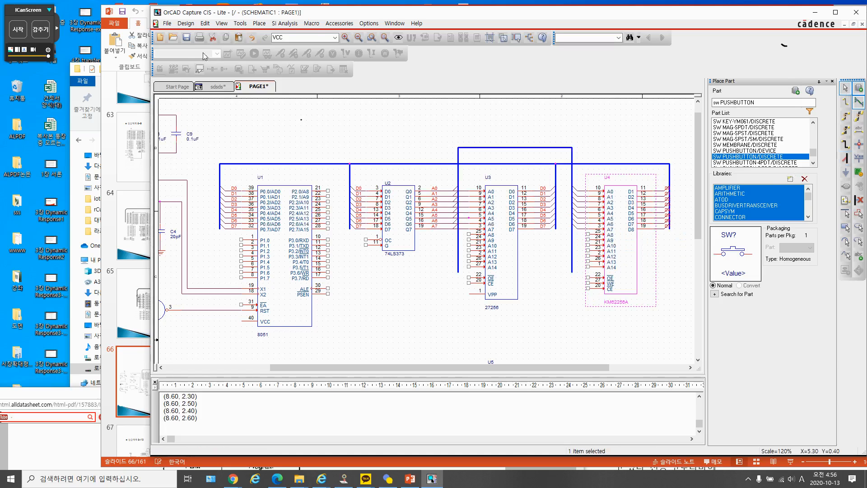
# Undo the last three moves of U4.
pyautogui.click(194, 24)
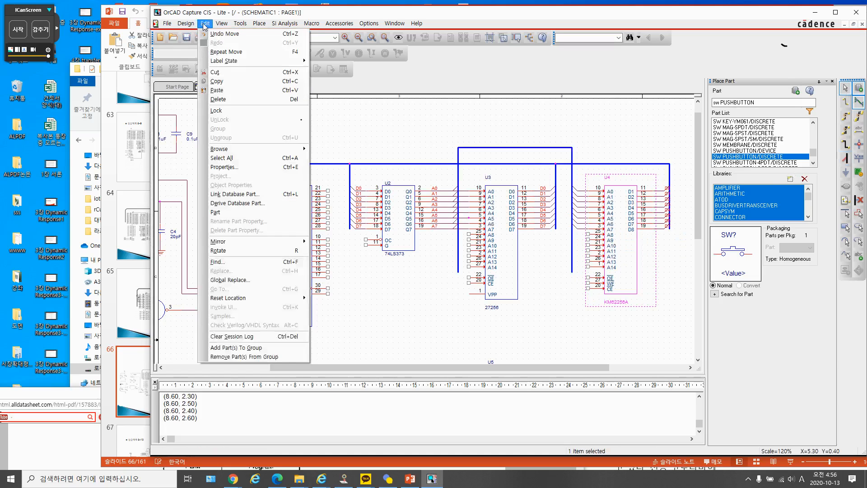
pyautogui.moveTo(221, 24)
pyautogui.click(209, 33)
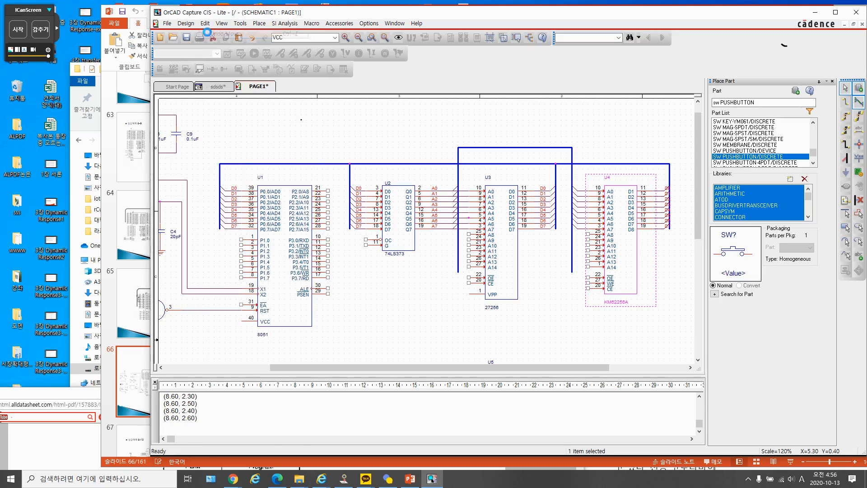
pyautogui.click(205, 23)
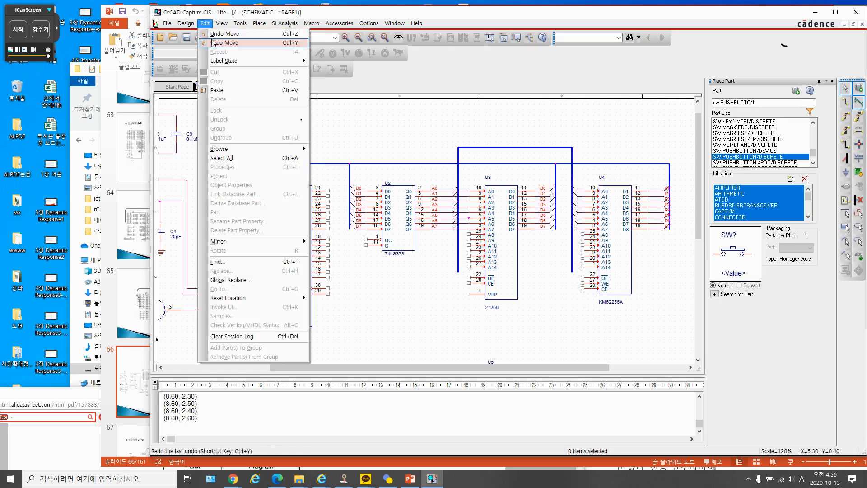
pyautogui.click(220, 34)
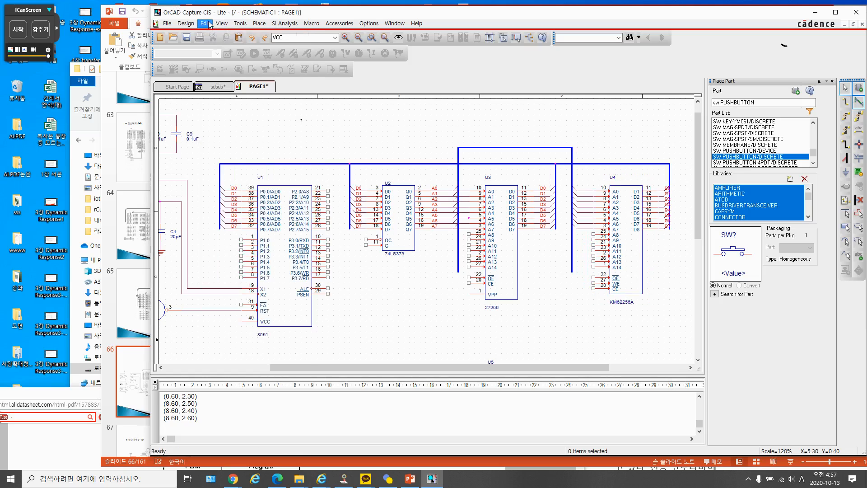
pyautogui.click(205, 24)
pyautogui.click(218, 35)
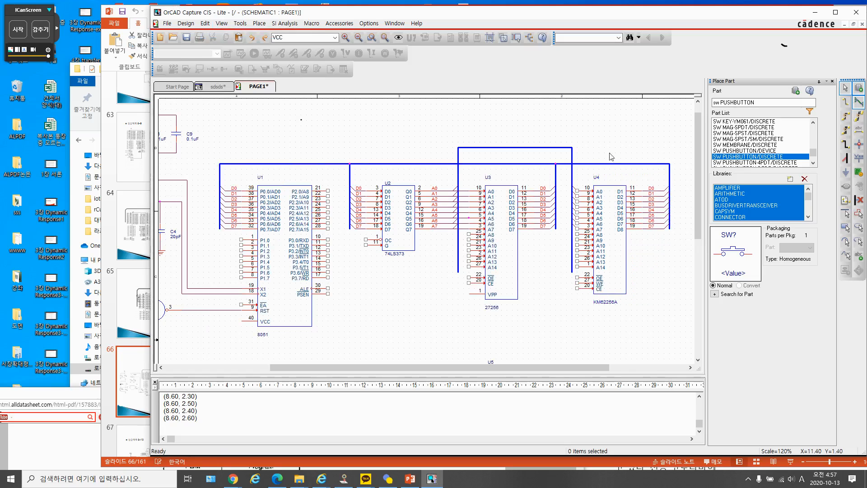
# Move U4 with its D0–D7 wires and data bus two grid steps away from the address bus, and straighten the data bus corner beside U3.
pyautogui.moveTo(603, 156); pyautogui.dragTo(678, 329)
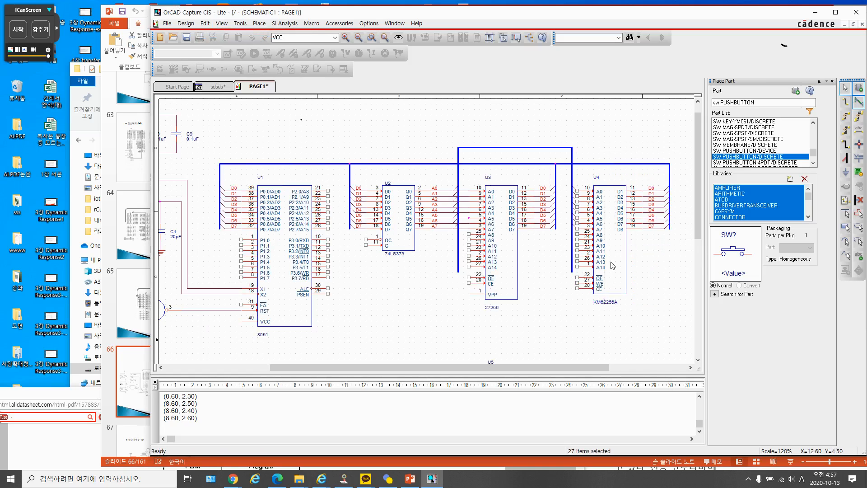
pyautogui.moveTo(608, 246); pyautogui.dragTo(622, 247)
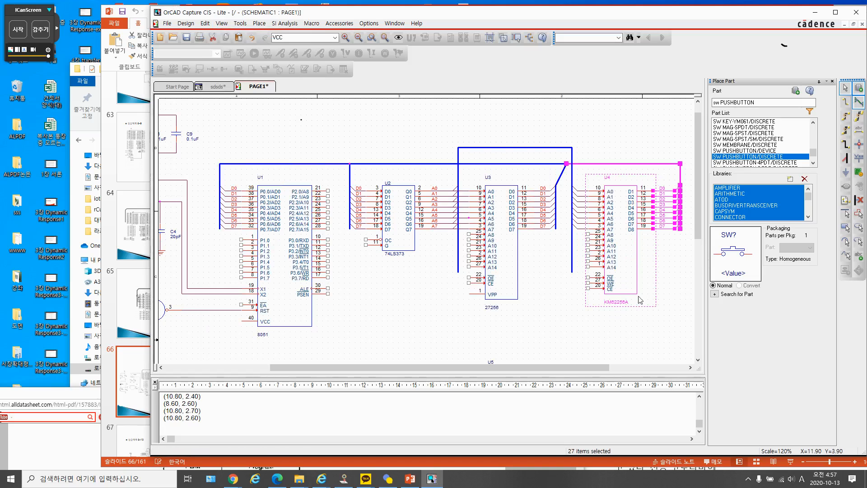
pyautogui.click(574, 290)
pyautogui.click(562, 171)
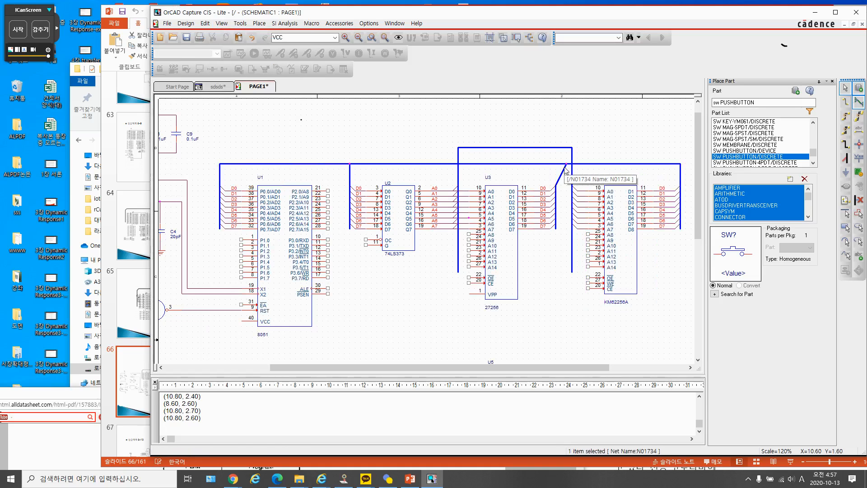
pyautogui.moveTo(557, 167); pyautogui.dragTo(554, 164)
pyautogui.click(563, 327)
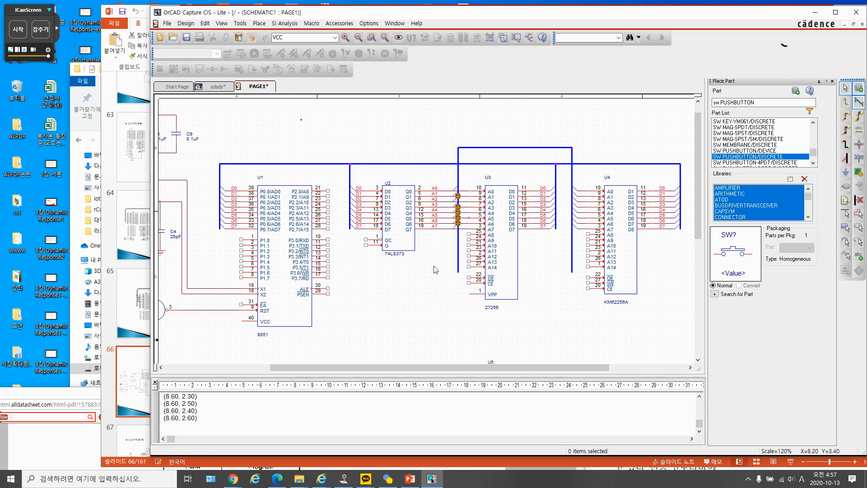
# Place net aliases A0 to A7 on the eight wires between the address bus and U4's A0–A7 pins.
pyautogui.scroll(-5, 434, 270)
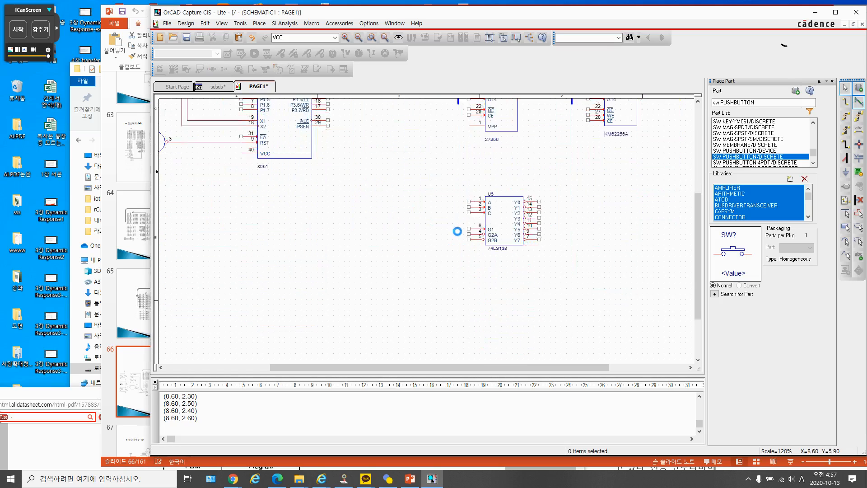
pyautogui.scroll(5, 457, 231)
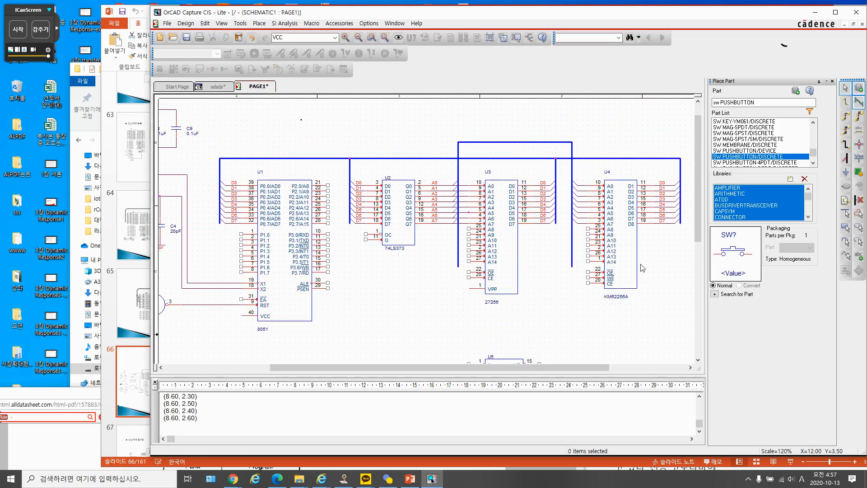
pyautogui.click(859, 132)
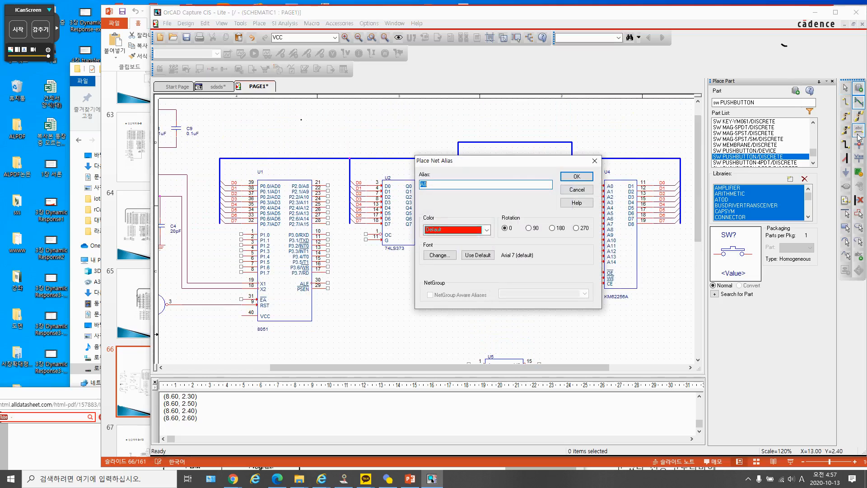
pyautogui.write('A')
pyautogui.press('Return')
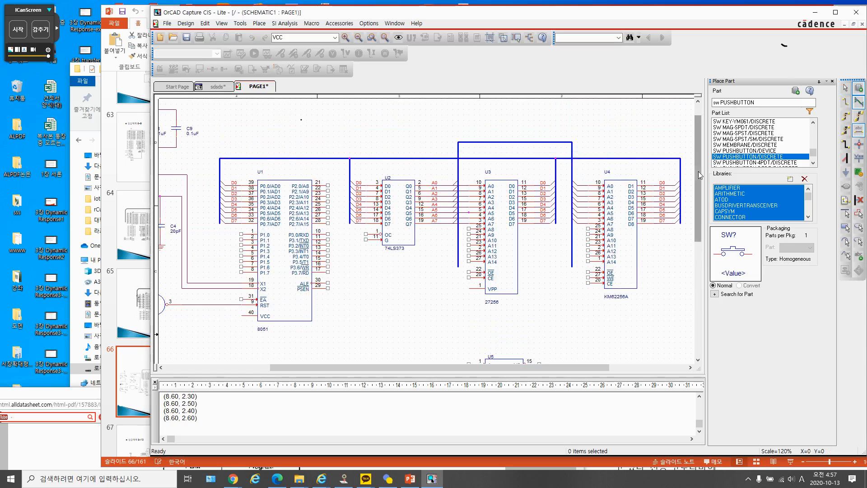
pyautogui.click(579, 188)
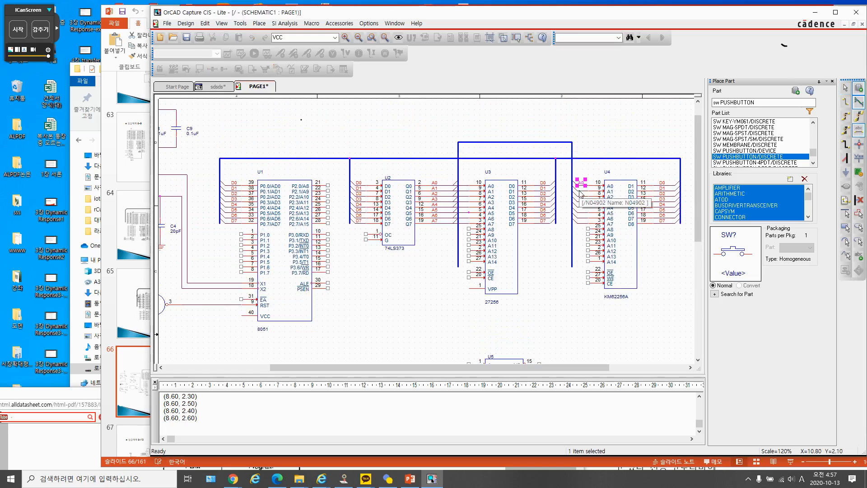
pyautogui.click(579, 192)
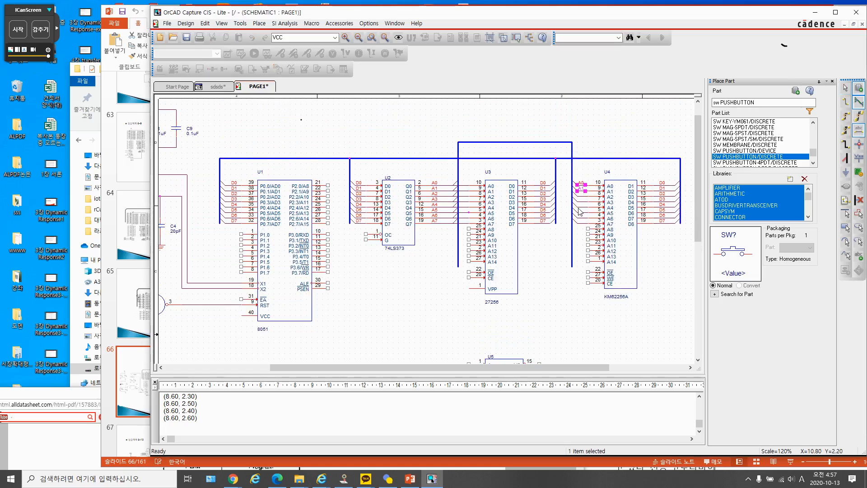
pyautogui.click(578, 198)
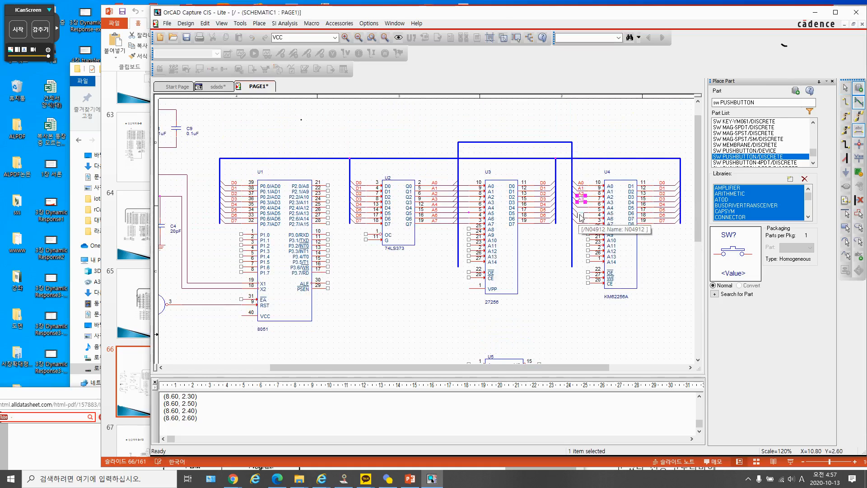
pyautogui.click(583, 202)
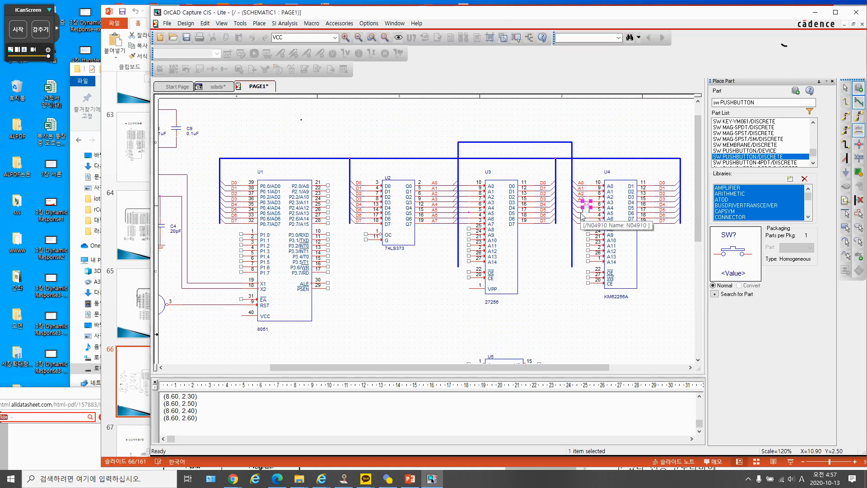
pyautogui.click(579, 219)
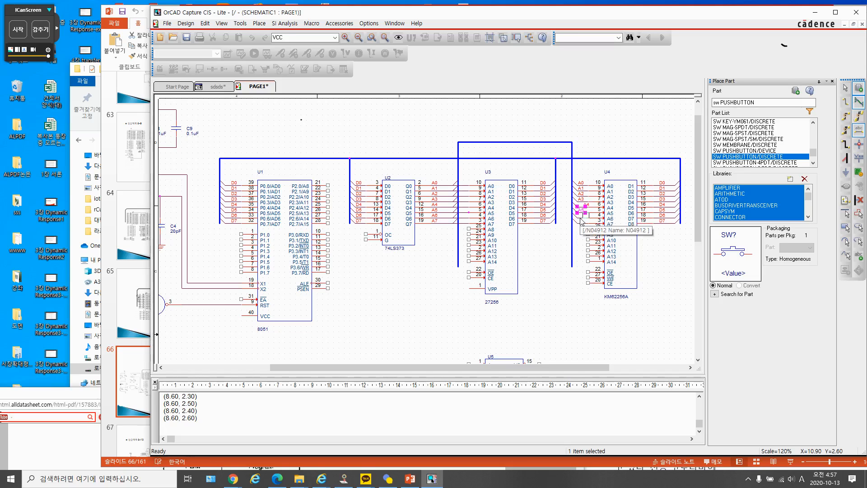
pyautogui.click(578, 237)
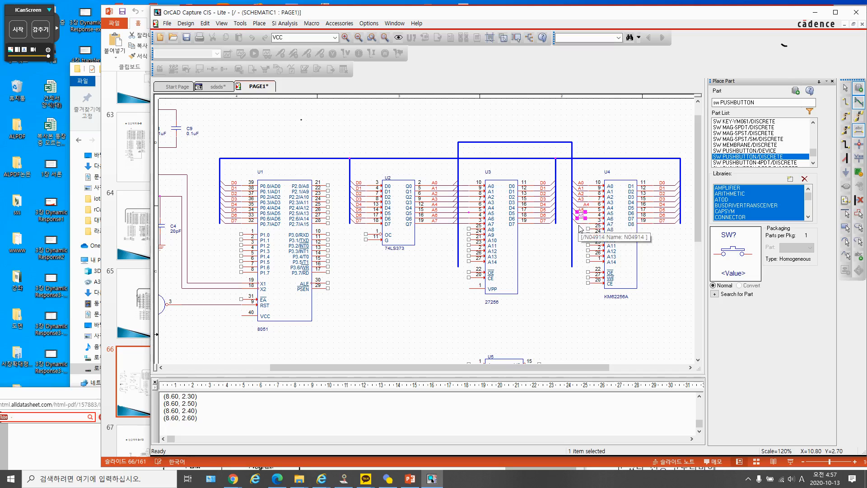
pyautogui.click(580, 228)
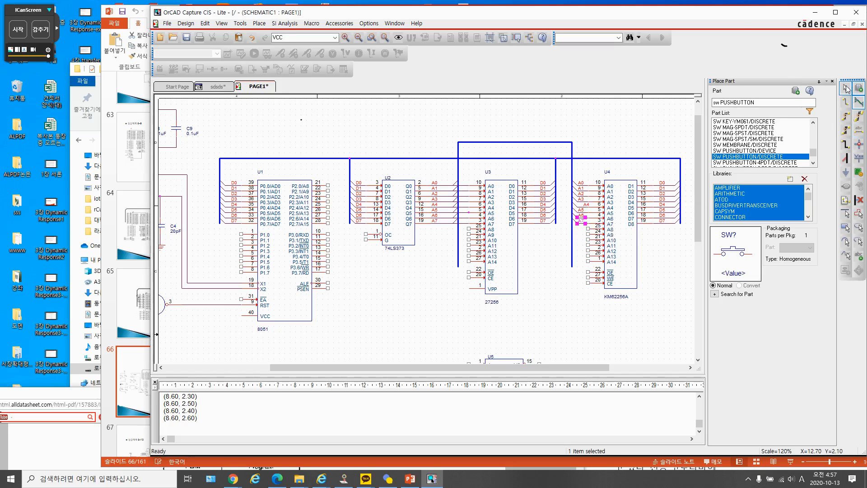
pyautogui.click(641, 144)
# Align the A4 net alias beside U4 with the other address labels in its column.
pyautogui.moveTo(585, 204); pyautogui.dragTo(581, 208)
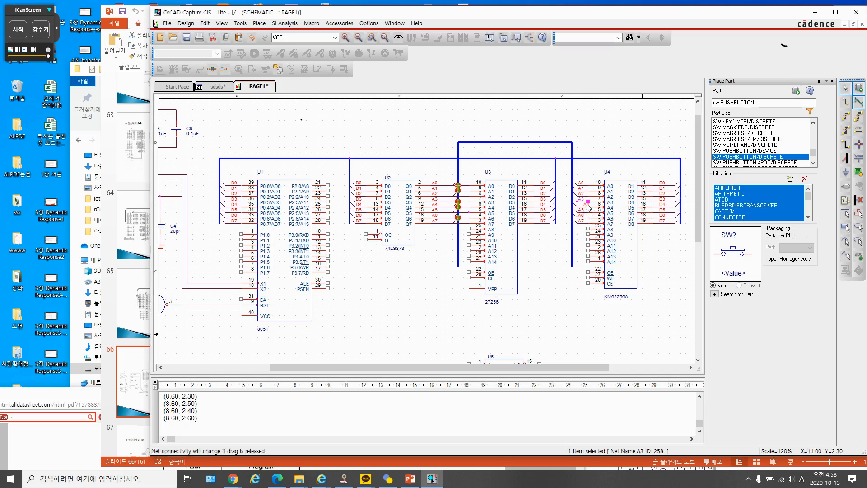
pyautogui.click(587, 206)
pyautogui.moveTo(587, 206); pyautogui.dragTo(582, 206)
pyautogui.click(568, 303)
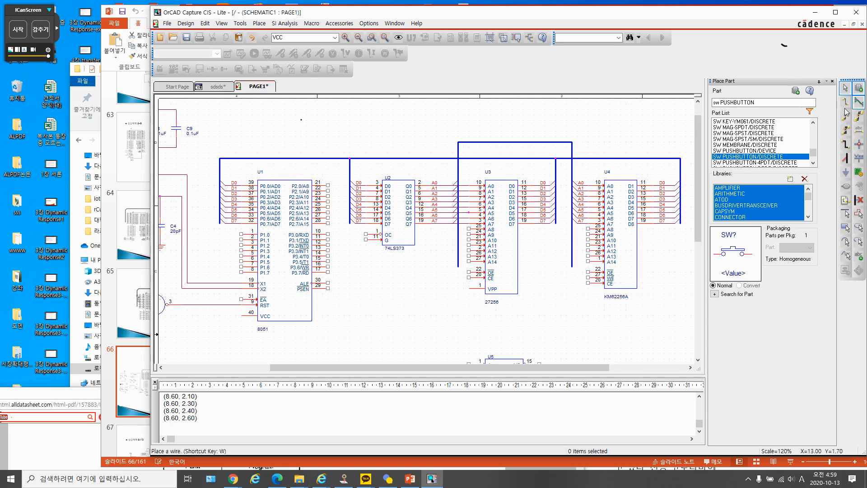
# Extend the address bus from above U3 to beside U1's P2.0–P2.7 pins and place eight rotated bus entries there, level with the pins.
pyautogui.click(845, 145)
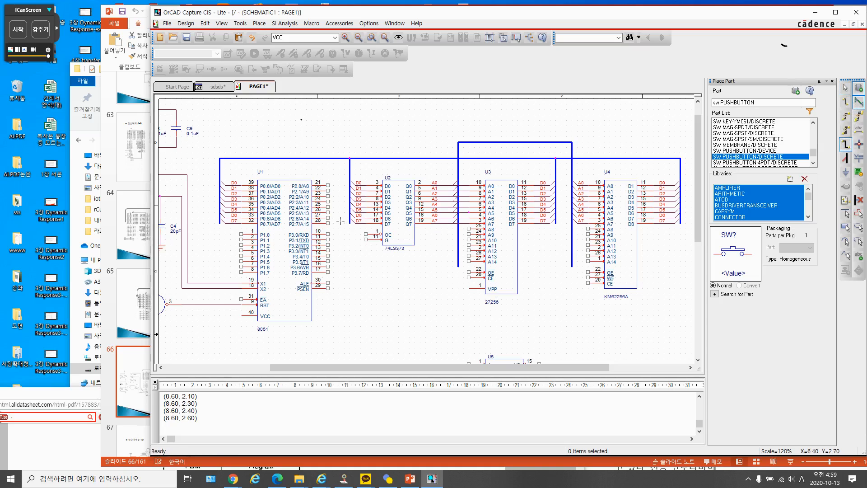
pyautogui.moveTo(339, 221); pyautogui.dragTo(457, 142)
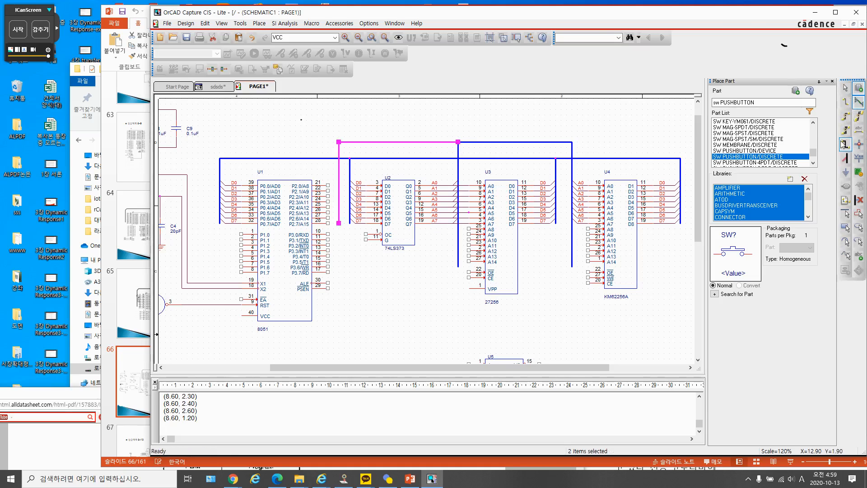
pyautogui.click(843, 158)
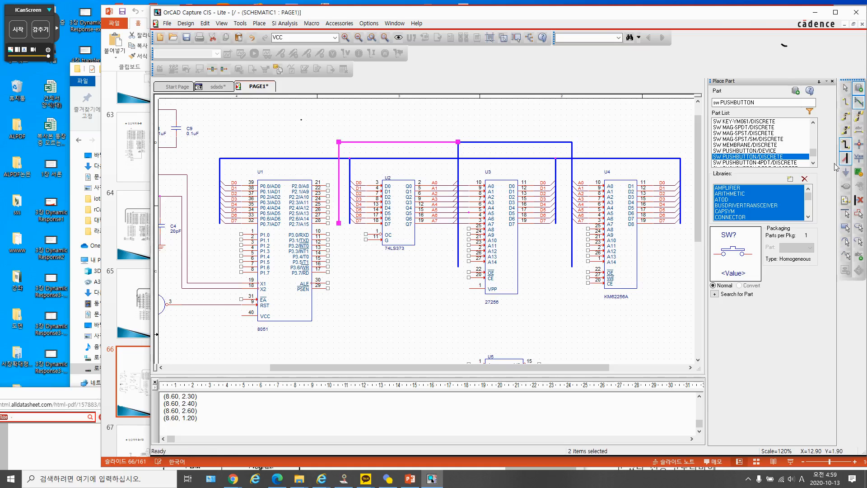
pyautogui.rightClick(330, 176)
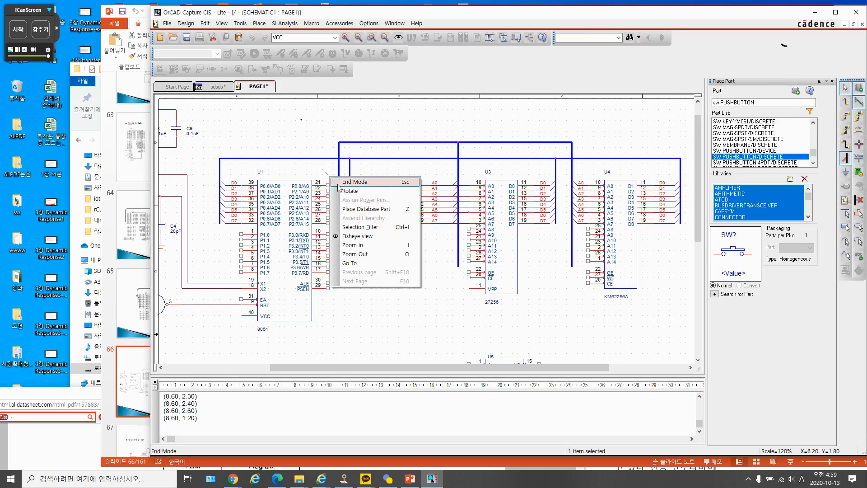
pyautogui.click(347, 191)
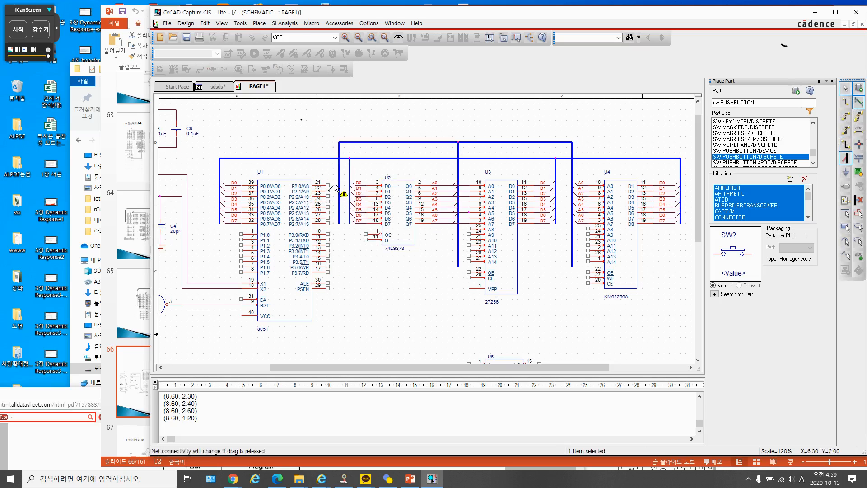
pyautogui.click(337, 182)
pyautogui.click(339, 186)
pyautogui.click(339, 193)
pyautogui.click(339, 199)
pyautogui.click(339, 205)
pyautogui.moveTo(338, 211); pyautogui.dragTo(369, 244)
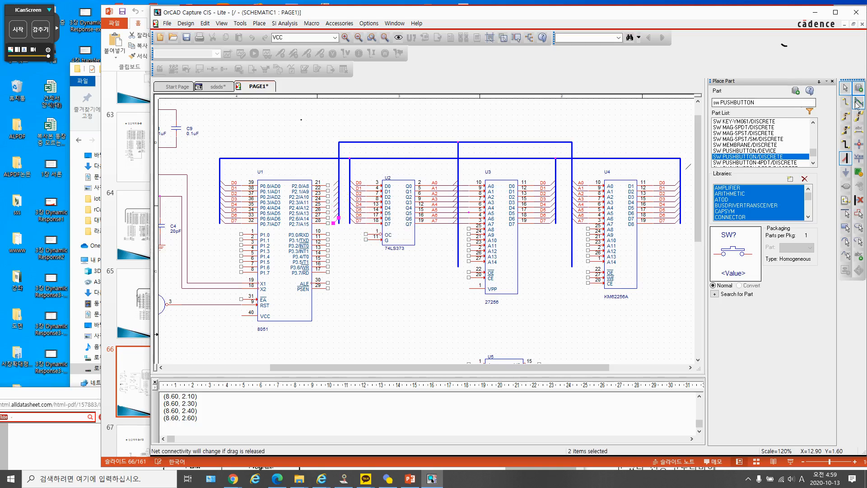
pyautogui.click(847, 89)
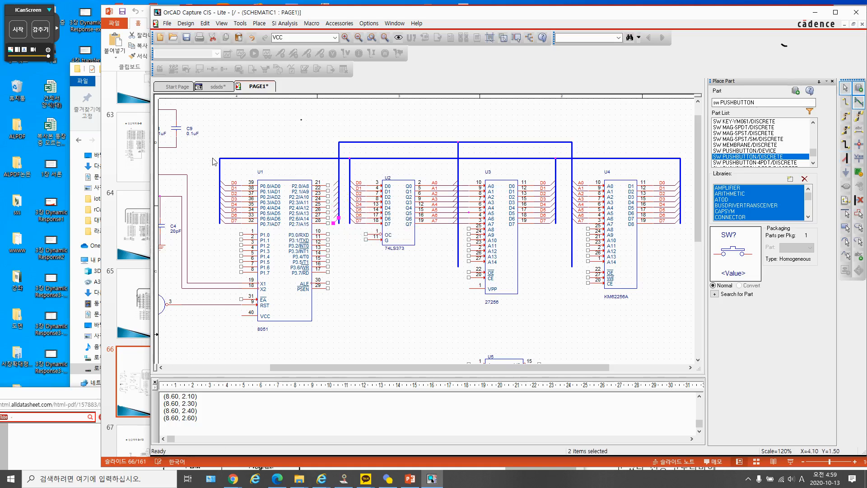
# Move U1 with its data bus segment one grid step away from the new bus entries, and straighten the data bus corner beside U2.
pyautogui.moveTo(214, 147); pyautogui.dragTo(321, 338)
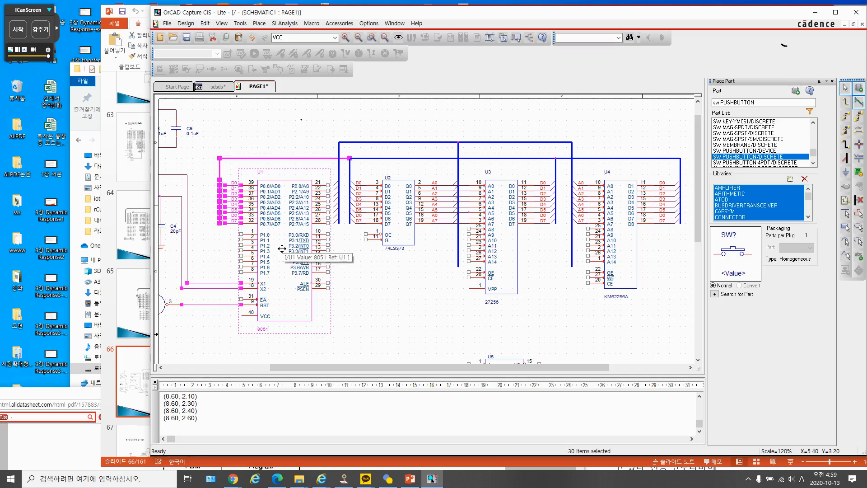
pyautogui.moveTo(282, 248)
pyautogui.mouseDown()
pyautogui.moveTo(291, 252)
pyautogui.moveTo(279, 251)
pyautogui.mouseUp()
pyautogui.click(332, 177)
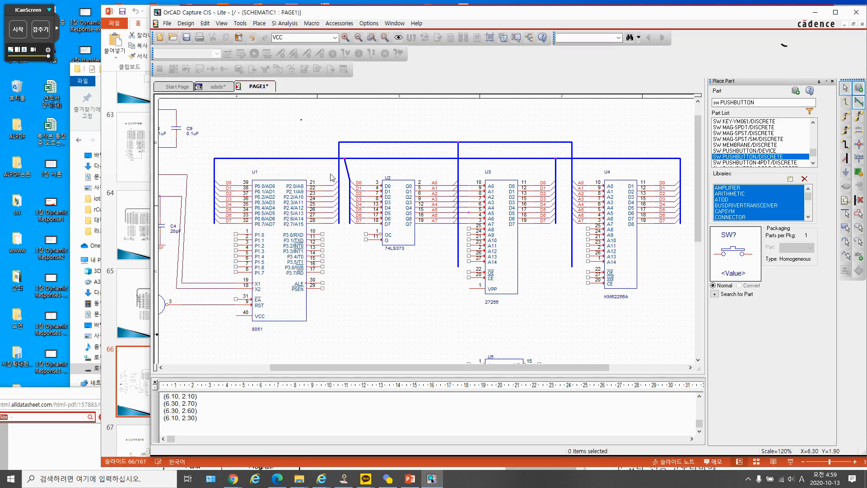
pyautogui.click(345, 167)
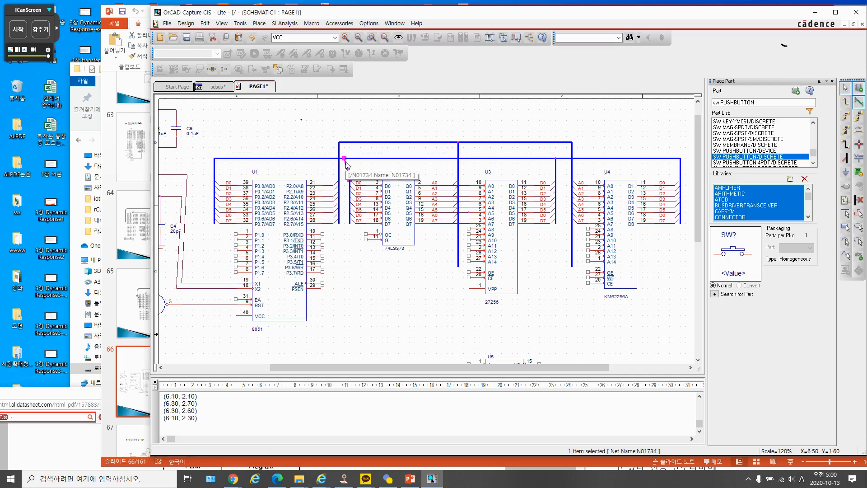
pyautogui.moveTo(345, 161); pyautogui.dragTo(354, 163)
pyautogui.click(395, 312)
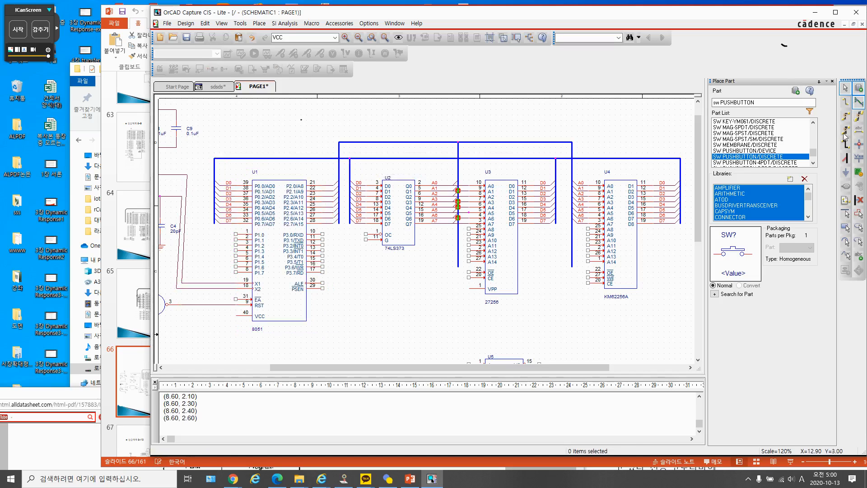
# Place net aliases A8 to A15 on the eight wires between U1's P2.0–P2.7 pins and the address bus.
pyautogui.click(858, 131)
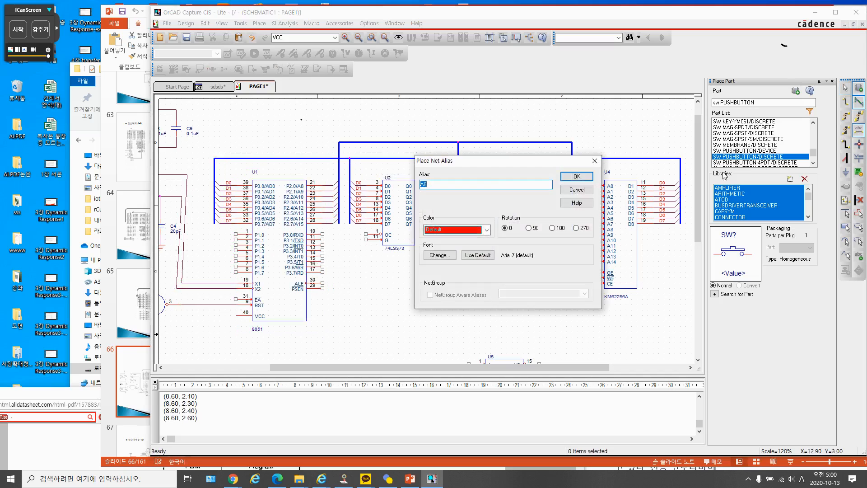
pyautogui.click(576, 176)
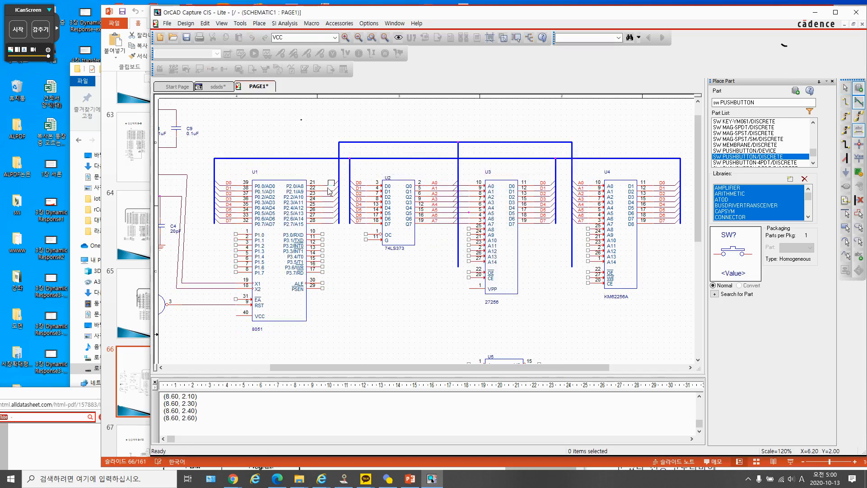
pyautogui.click(328, 190)
pyautogui.click(332, 193)
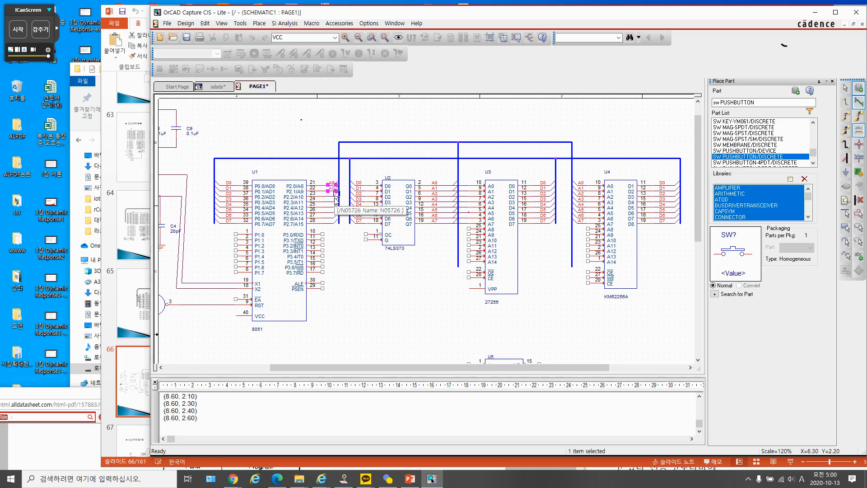
pyautogui.click(332, 199)
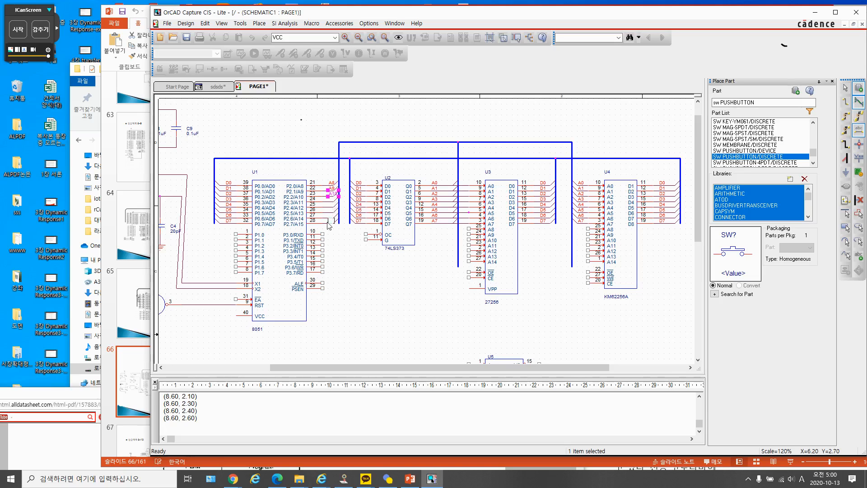
pyautogui.click(332, 204)
pyautogui.click(329, 212)
pyautogui.click(329, 217)
pyautogui.click(328, 217)
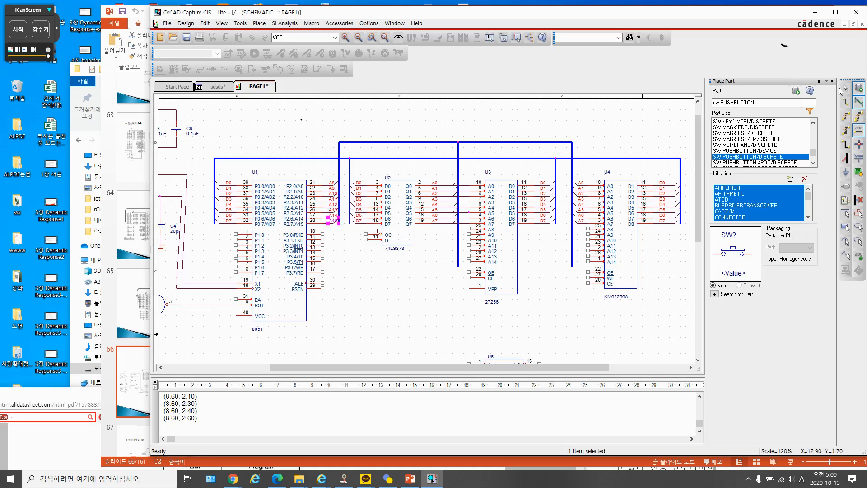
pyautogui.click(843, 89)
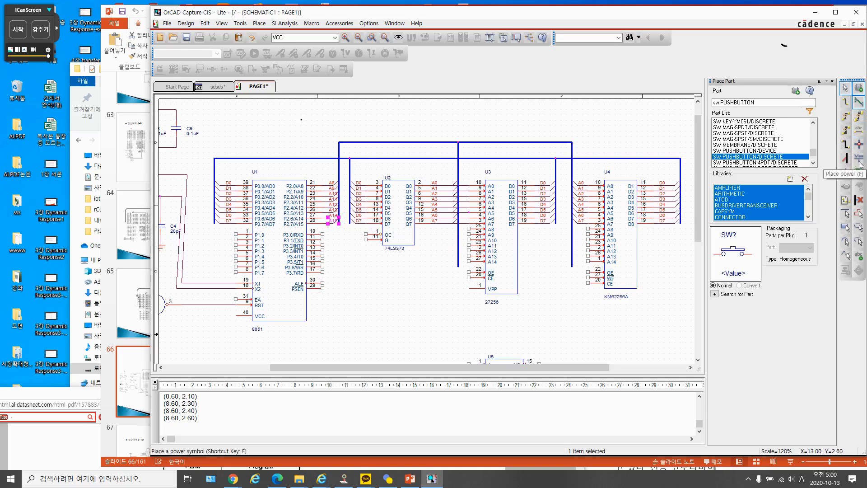
# Place seven bus entries on the address bus level with U3's A8–A14 pins, and move U3 one grid step away from the bus to wire them.
pyautogui.click(845, 158)
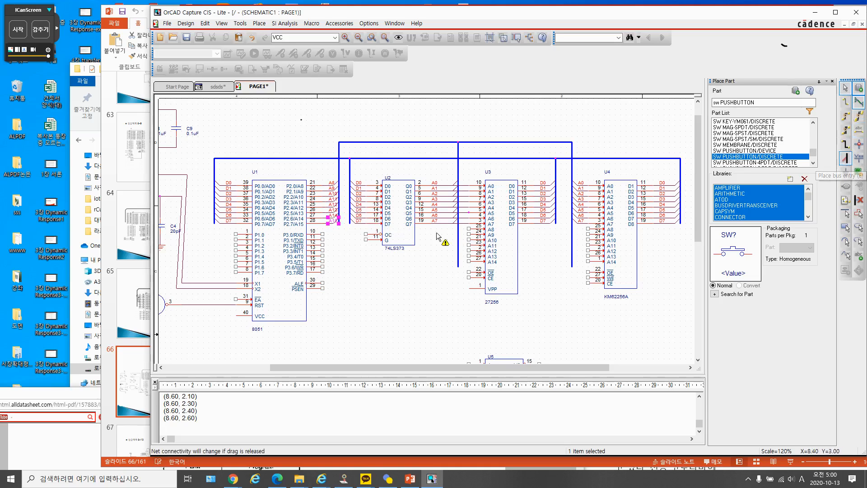
pyautogui.click(463, 228)
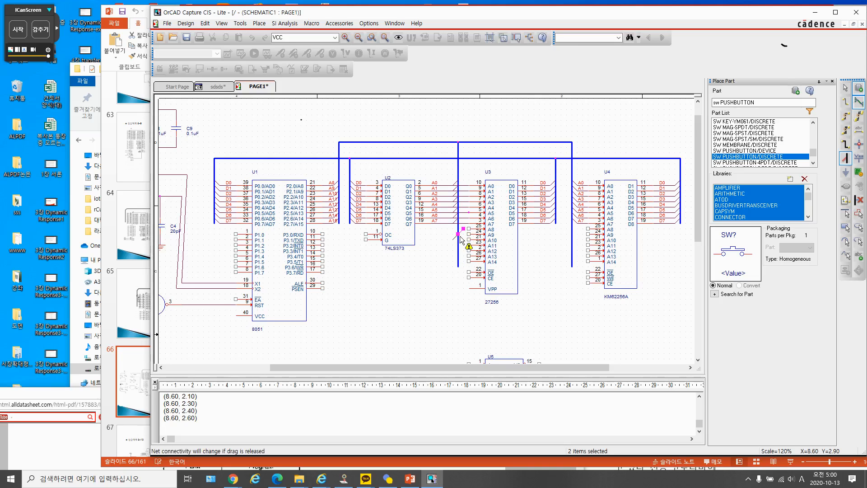
pyautogui.click(462, 235)
pyautogui.click(461, 246)
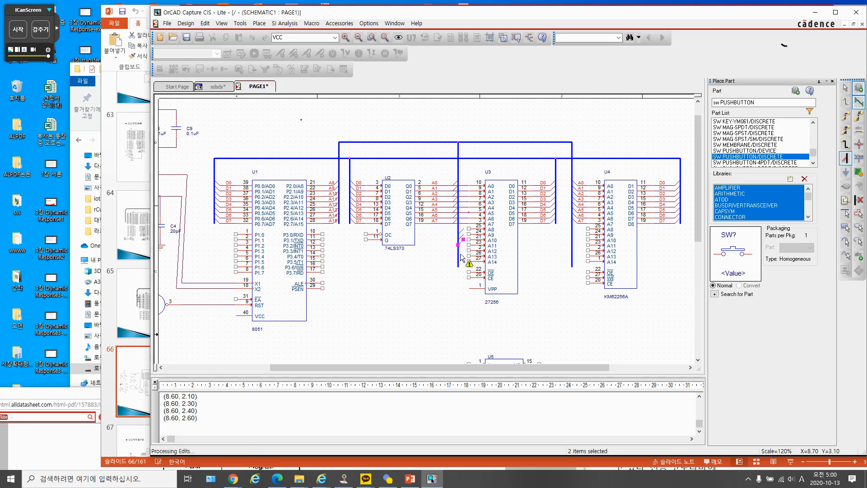
pyautogui.click(463, 246)
pyautogui.click(461, 251)
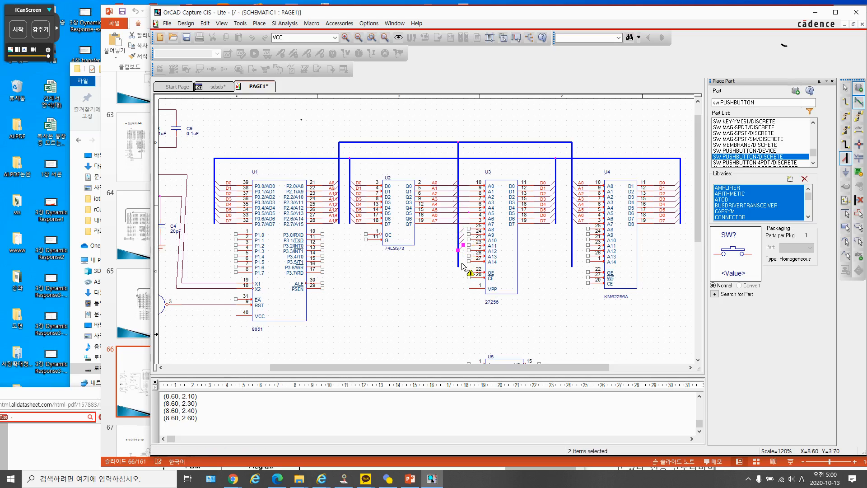
pyautogui.click(461, 263)
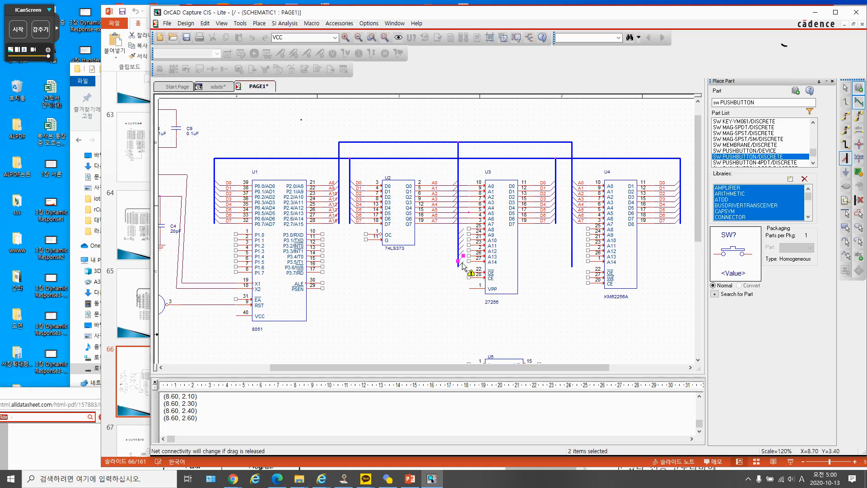
pyautogui.click(462, 264)
pyautogui.click(845, 88)
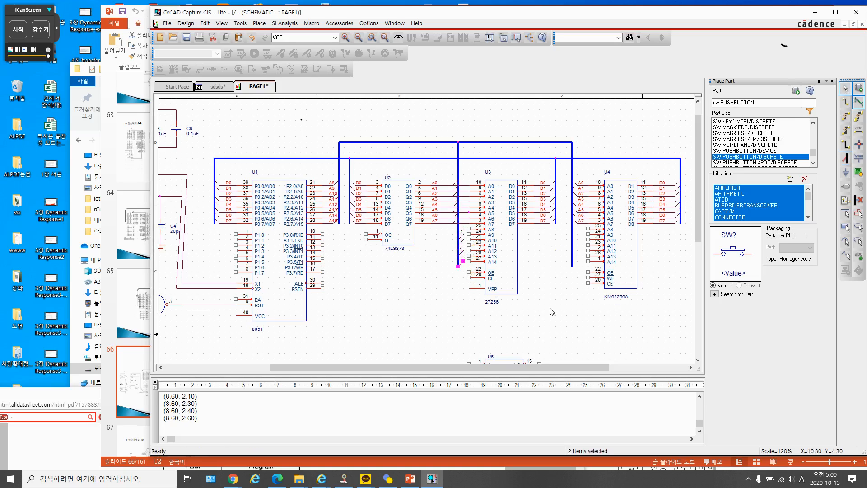
pyautogui.moveTo(504, 249)
pyautogui.mouseDown()
pyautogui.moveTo(494, 248)
pyautogui.moveTo(510, 247)
pyautogui.mouseUp()
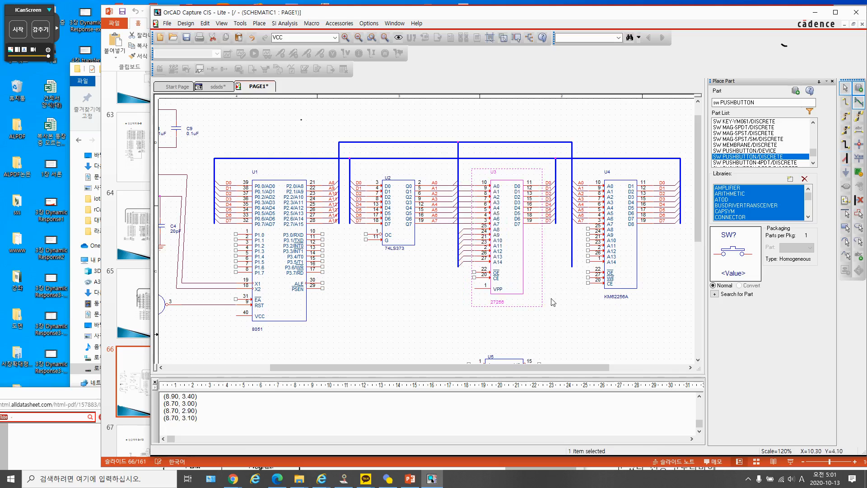
pyautogui.click(556, 324)
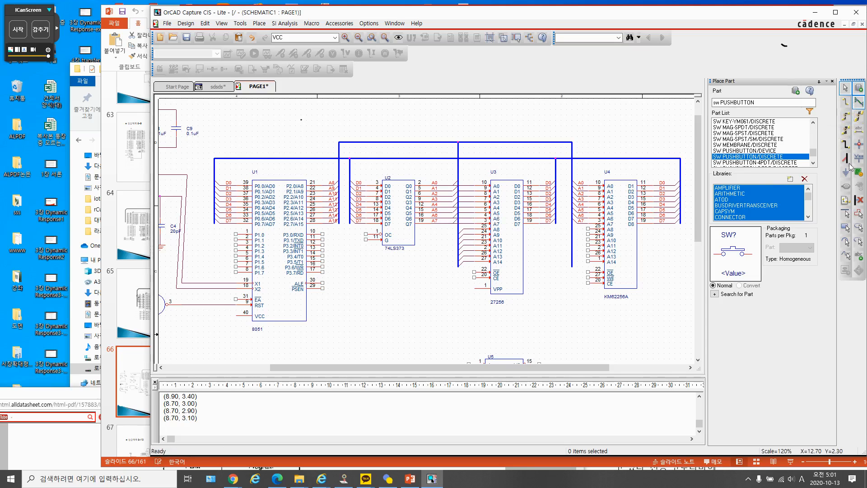
# Place net aliases A8 to A14 on the seven wires between the address bus and U3's A8–A14 pins.
pyautogui.click(859, 131)
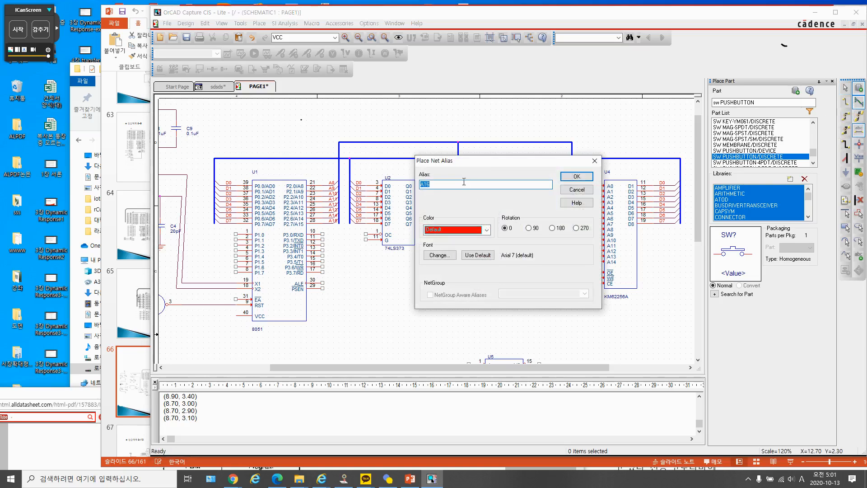
pyautogui.write('A0')
pyautogui.press('Return')
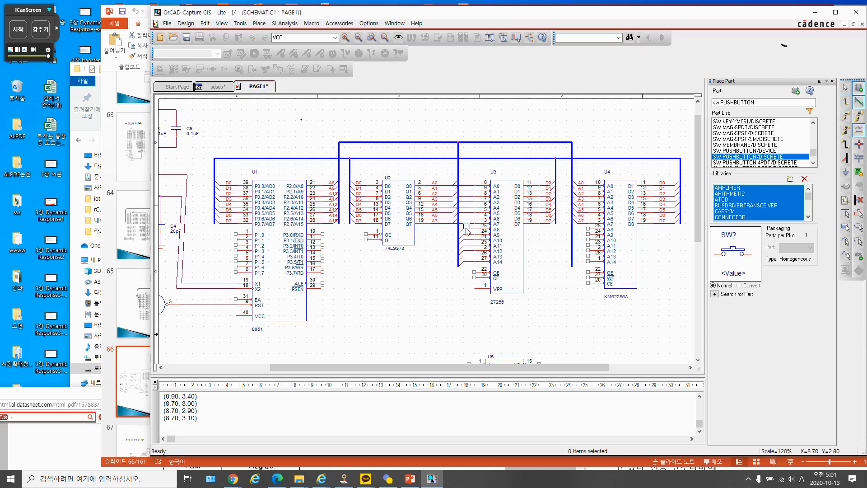
pyautogui.click(467, 230)
pyautogui.click(467, 246)
pyautogui.click(464, 262)
pyautogui.click(464, 260)
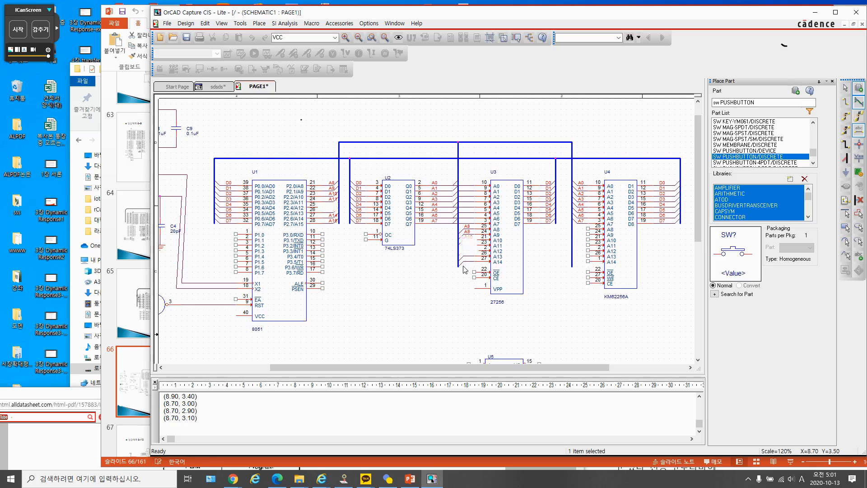
pyautogui.click(463, 267)
pyautogui.click(468, 264)
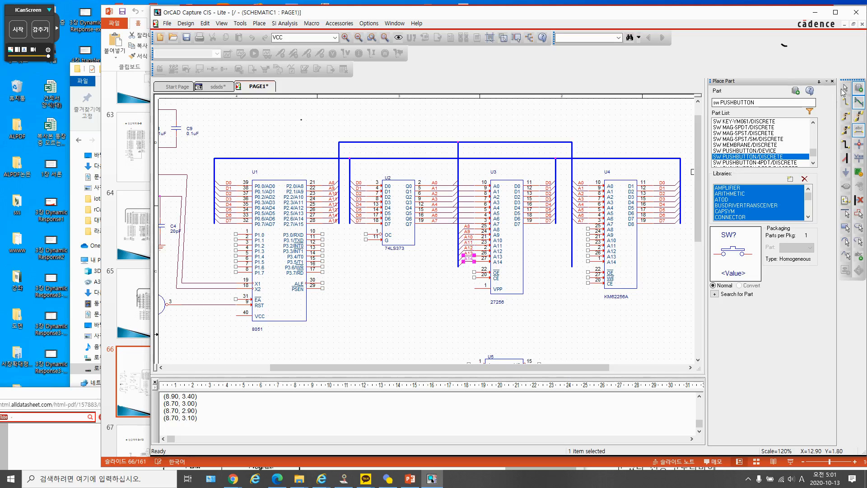
pyautogui.press('Escape')
pyautogui.click(643, 127)
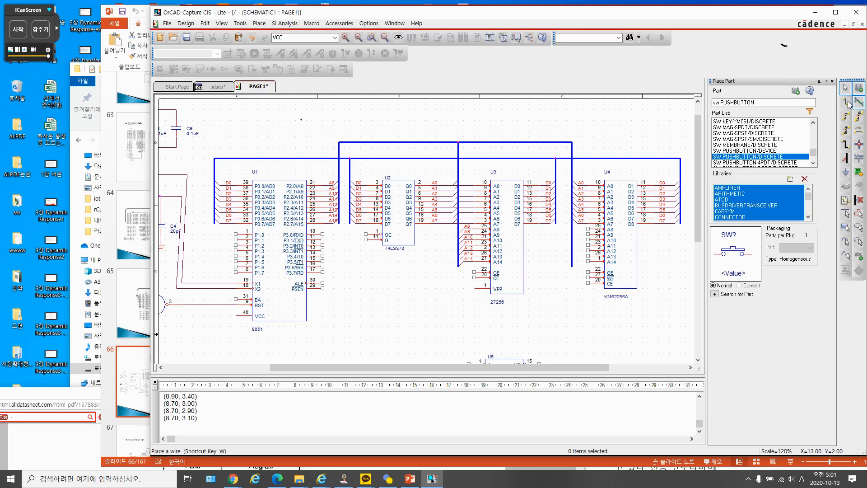
# Place seven bus entries on the address bus beside U4, level with its A8–A14 pins.
pyautogui.click(845, 158)
pyautogui.click(577, 231)
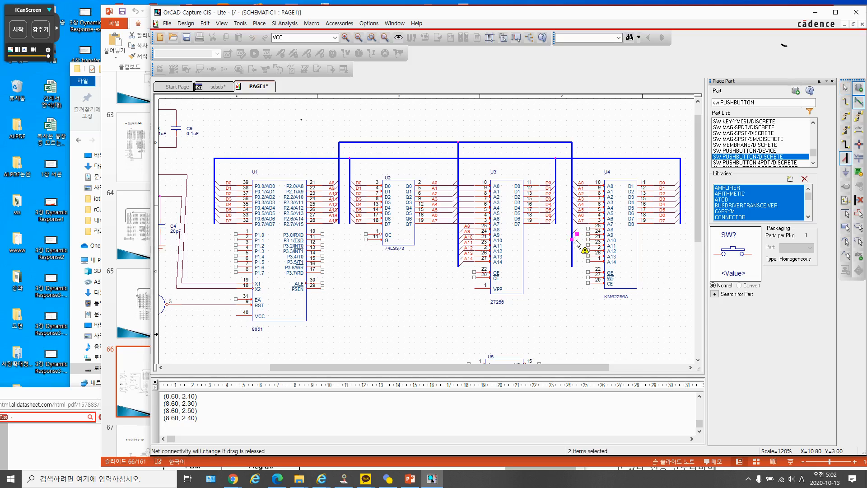
pyautogui.click(576, 241)
pyautogui.click(575, 245)
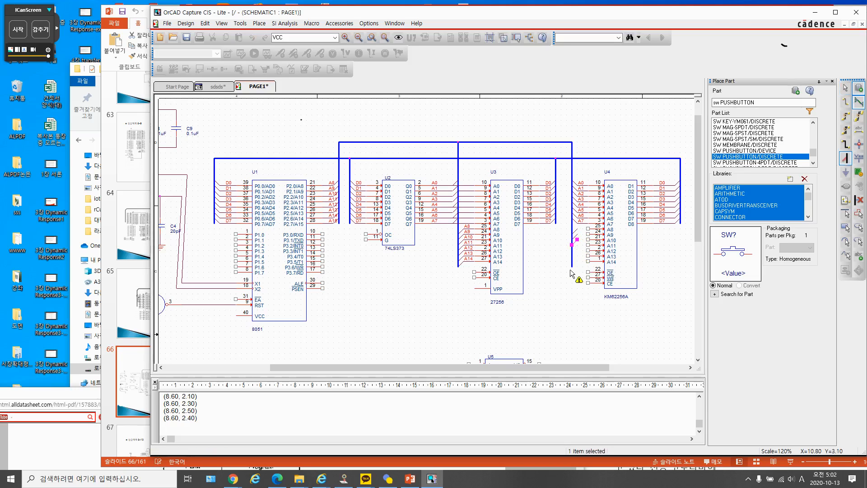
pyautogui.click(575, 253)
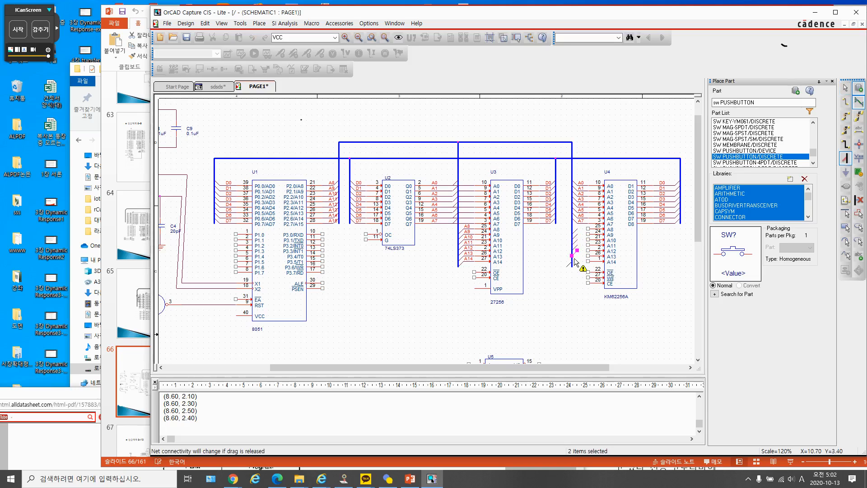
pyautogui.click(576, 259)
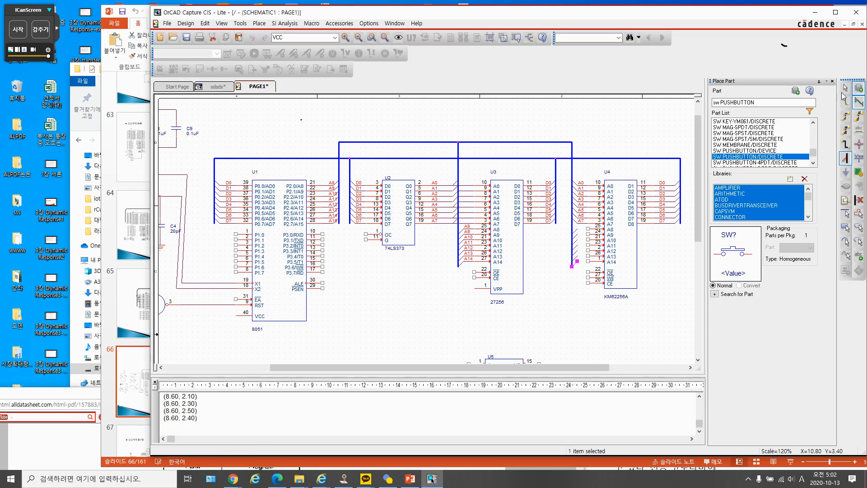
pyautogui.click(845, 89)
# Draw seven wires connecting the new bus entries to U4's A8–A14 pins.
pyautogui.click(845, 101)
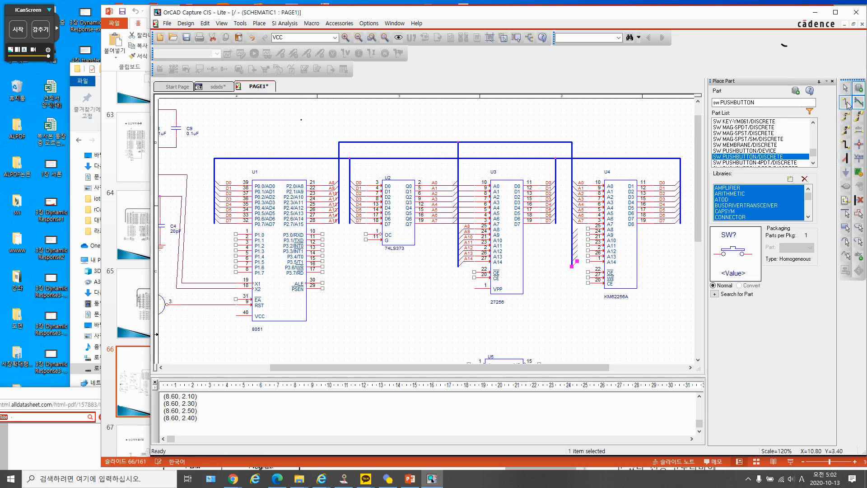
pyautogui.click(577, 228)
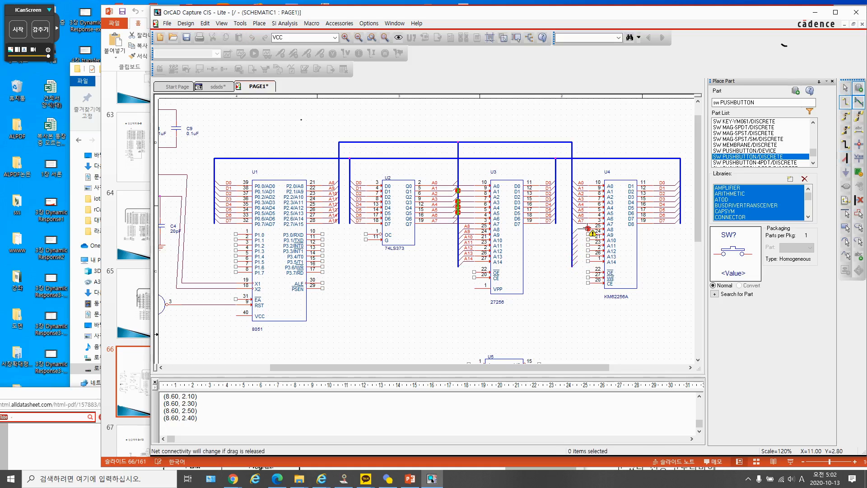
pyautogui.click(588, 229)
pyautogui.click(577, 234)
pyautogui.click(587, 234)
pyautogui.click(577, 239)
pyautogui.click(587, 239)
pyautogui.click(578, 245)
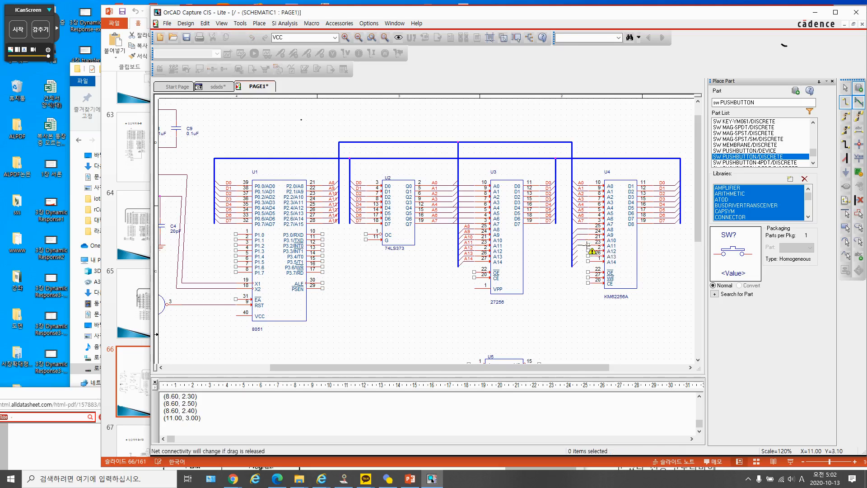
pyautogui.click(587, 244)
pyautogui.click(577, 251)
pyautogui.click(587, 250)
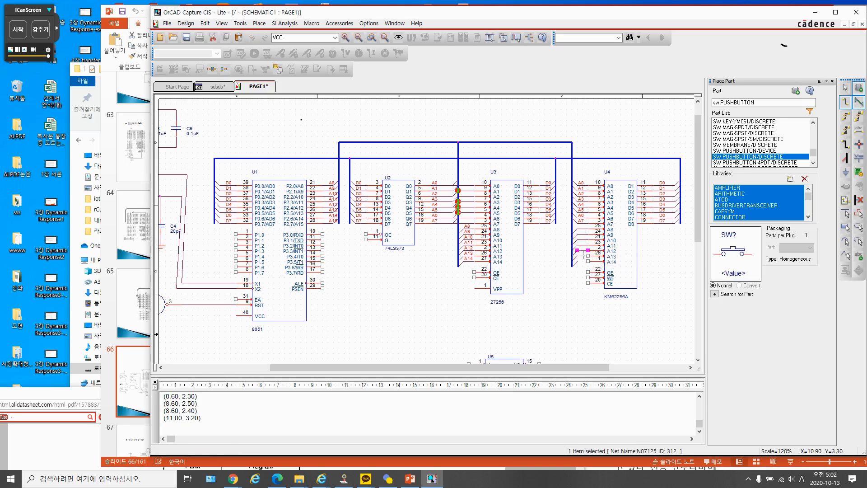
pyautogui.click(577, 256)
pyautogui.click(588, 256)
pyautogui.moveTo(577, 261); pyautogui.dragTo(583, 261)
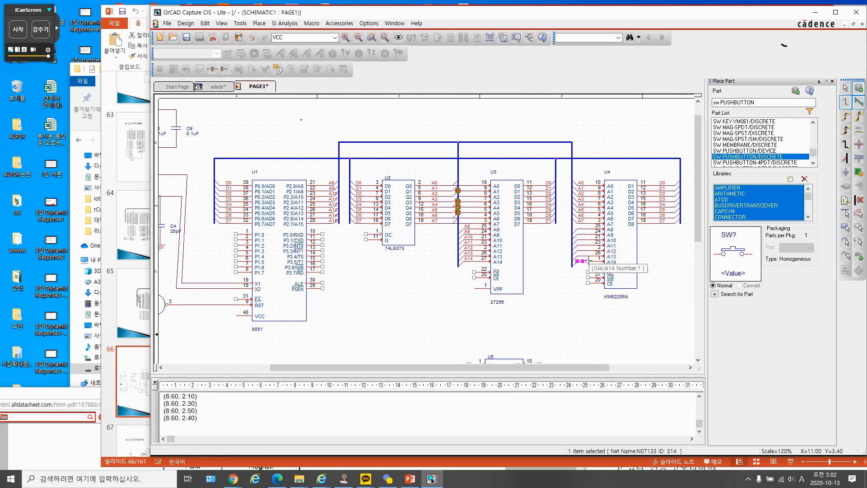
pyautogui.click(588, 261)
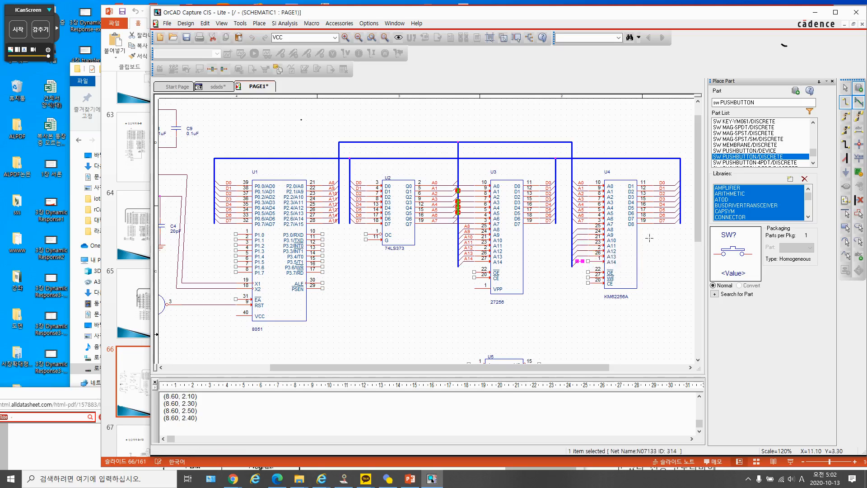
pyautogui.click(587, 261)
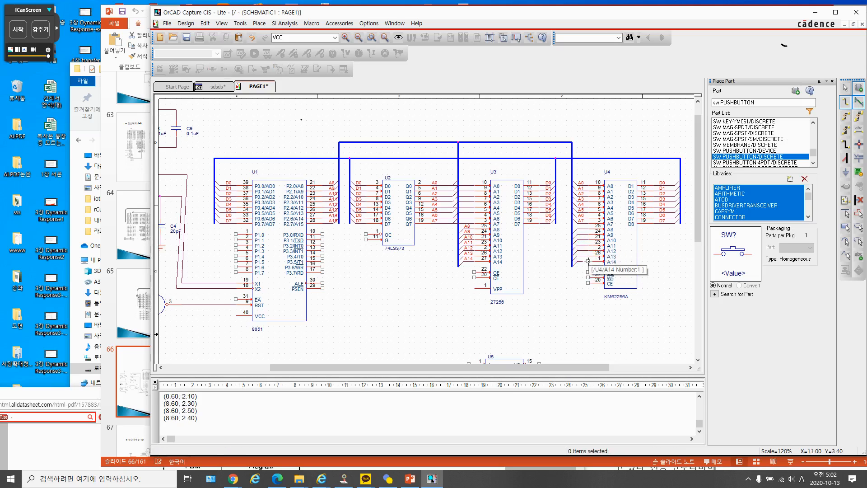
pyautogui.click(584, 261)
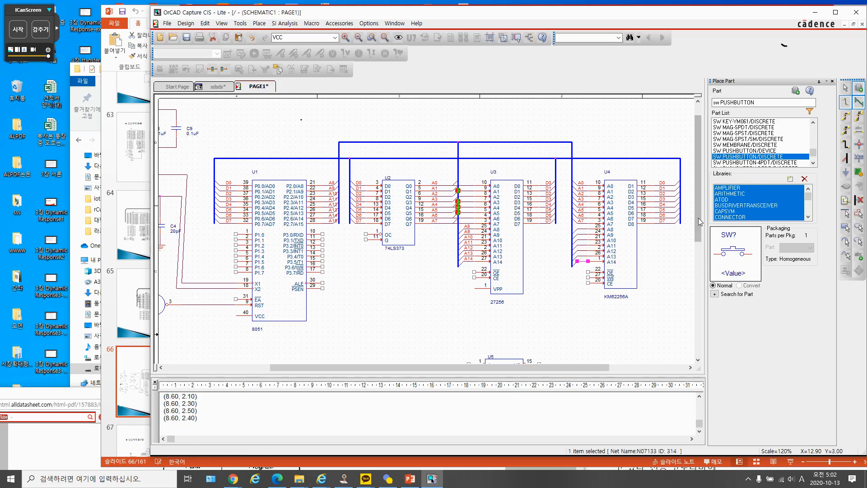
# Place net aliases A8 to A14 on the seven wires between the address bus and U4's A8–A14 pins.
pyautogui.click(859, 130)
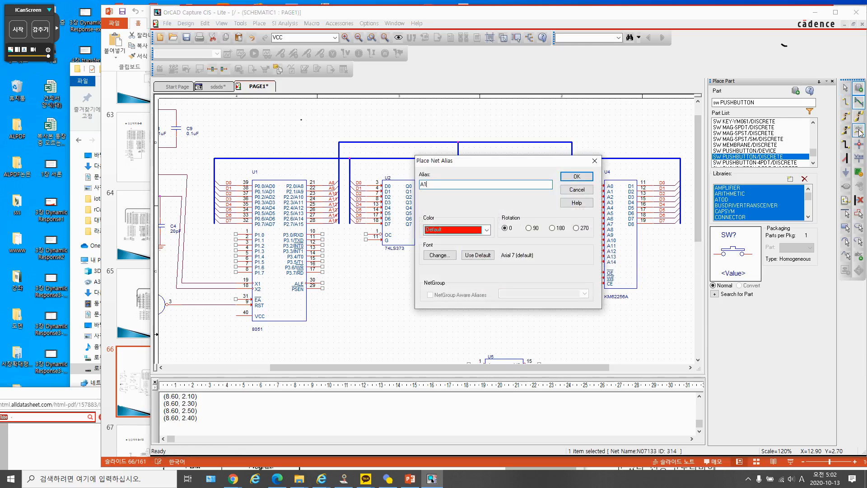
pyautogui.write('A8')
pyautogui.press('Return')
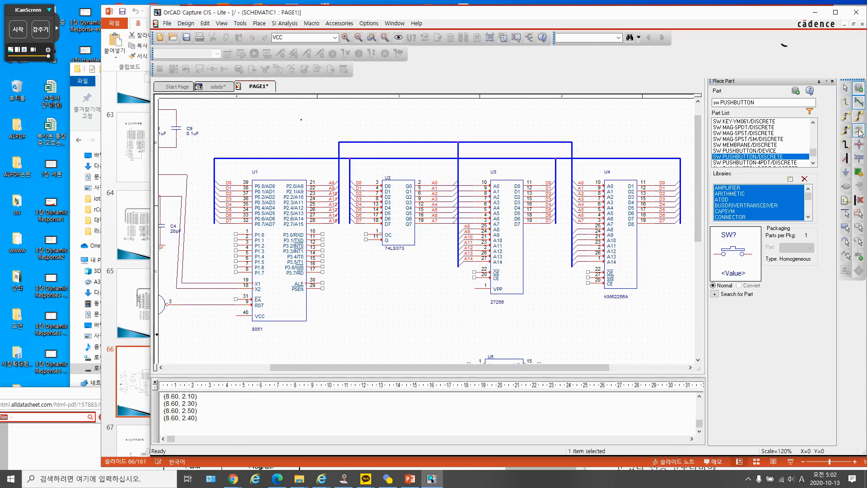
pyautogui.click(582, 232)
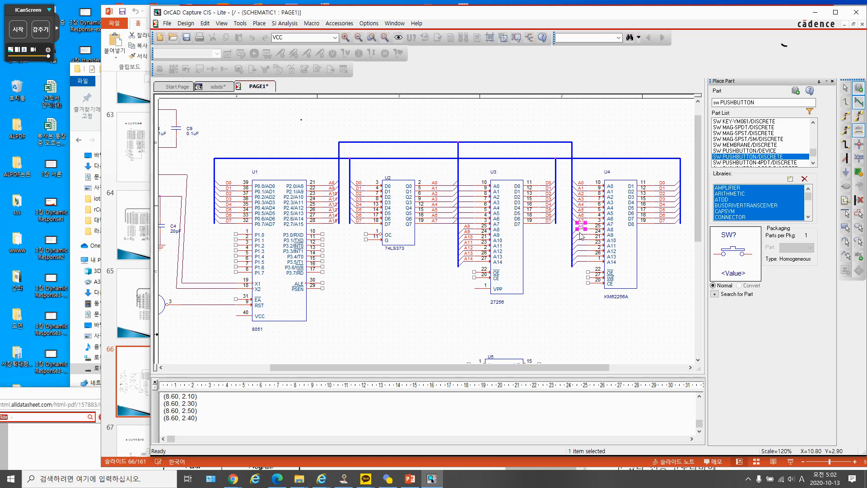
pyautogui.click(581, 235)
pyautogui.click(580, 240)
pyautogui.click(579, 249)
pyautogui.click(578, 255)
pyautogui.click(579, 260)
pyautogui.click(578, 265)
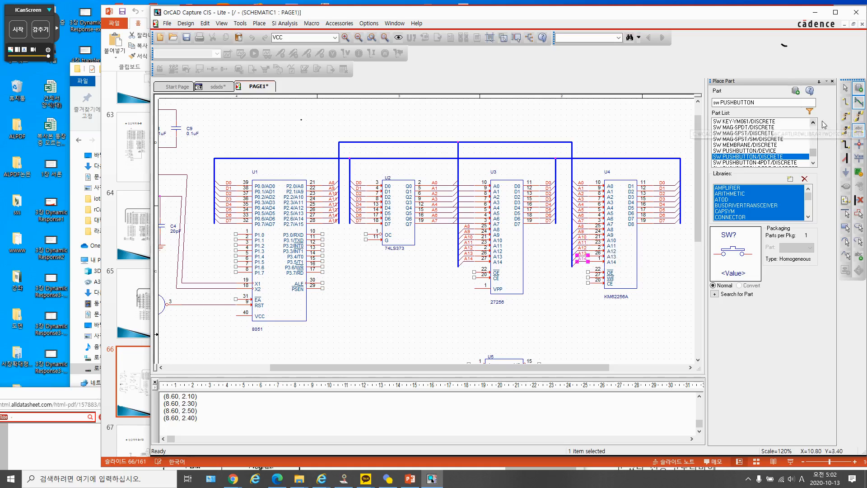
# Place the net alias A[0..15] on the horizontal run of the address bus above U3.
pyautogui.click(846, 88)
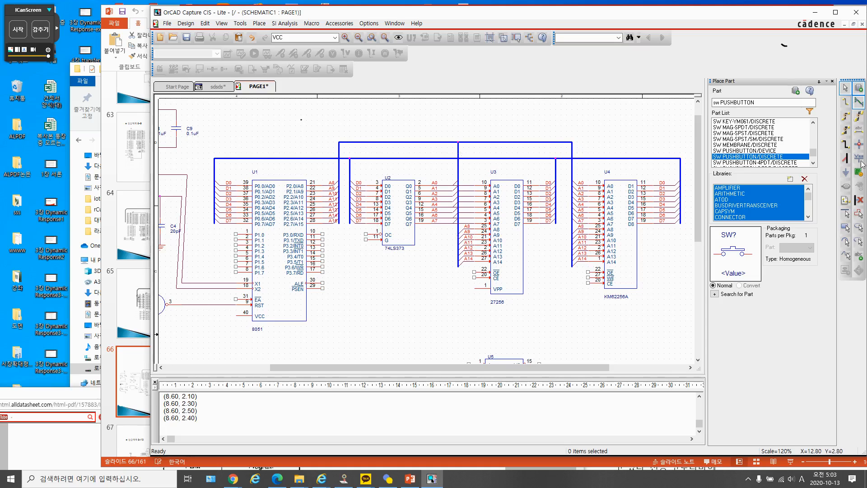
pyautogui.click(858, 131)
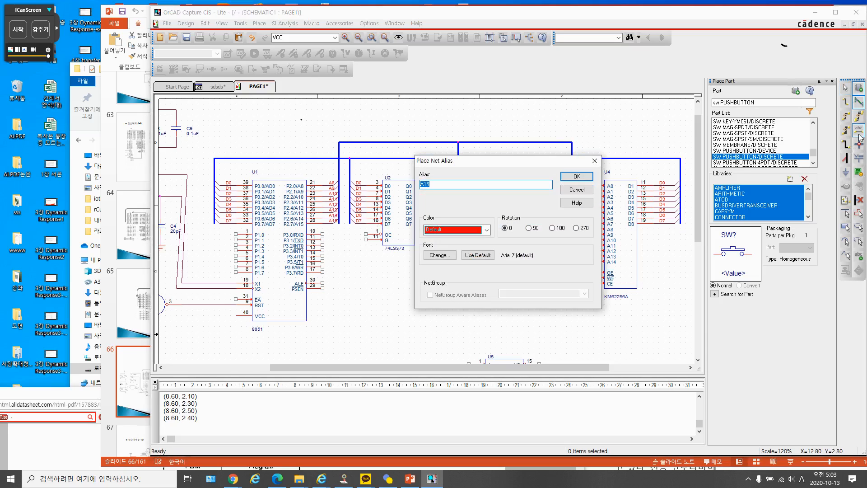
pyautogui.write('A')
pyautogui.click(577, 177)
pyautogui.click(472, 145)
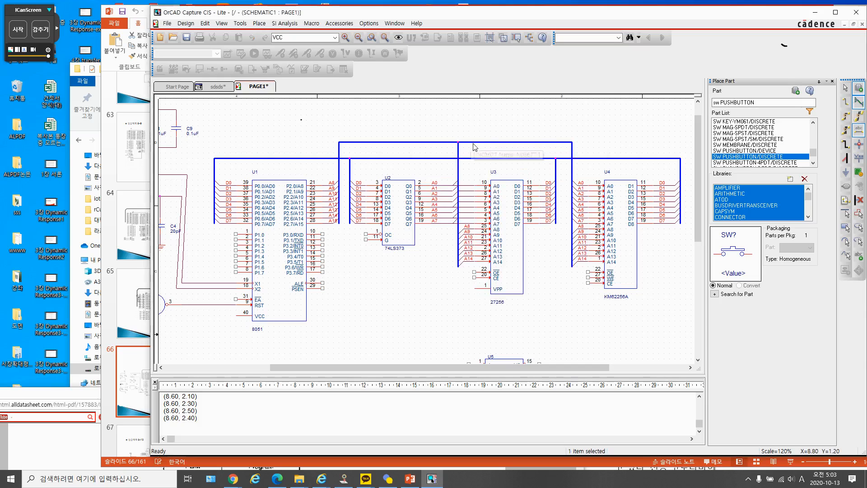
# Place the net alias D[0..7] on the horizontal run of the data bus above U3.
pyautogui.click(858, 131)
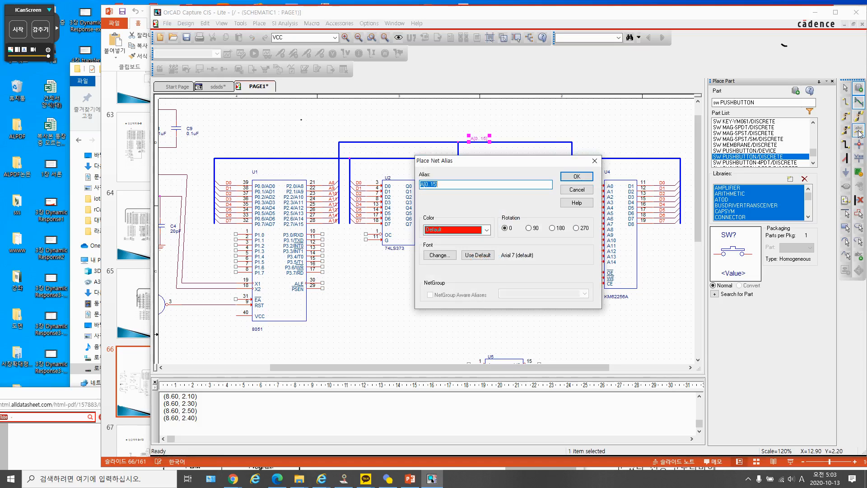
pyautogui.write('d')
pyautogui.press('BackSpace')
pyautogui.write('D[')
pyautogui.click(576, 176)
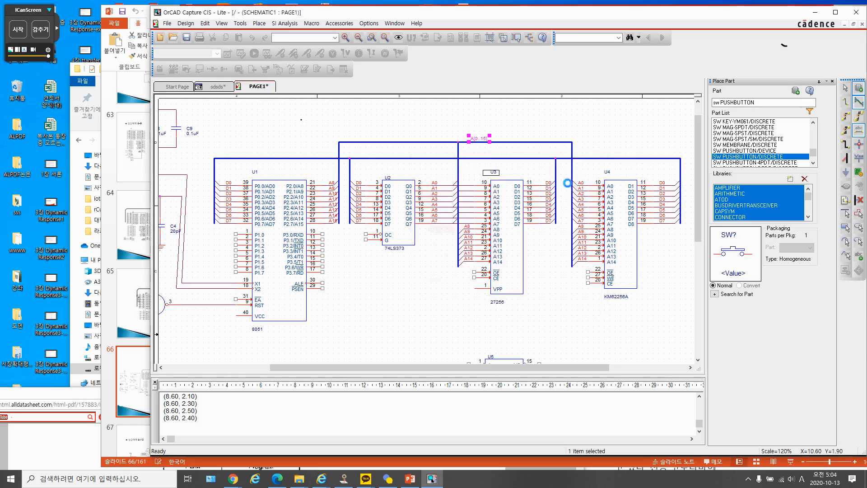
pyautogui.click(479, 162)
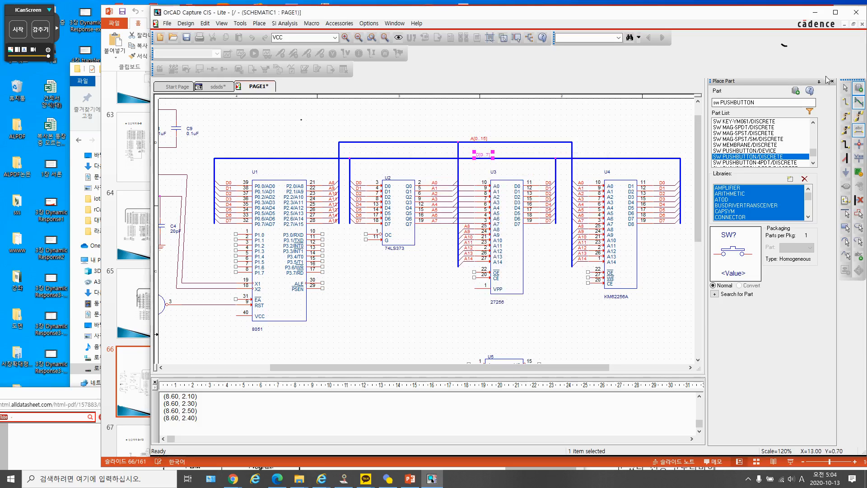
pyautogui.press('Escape')
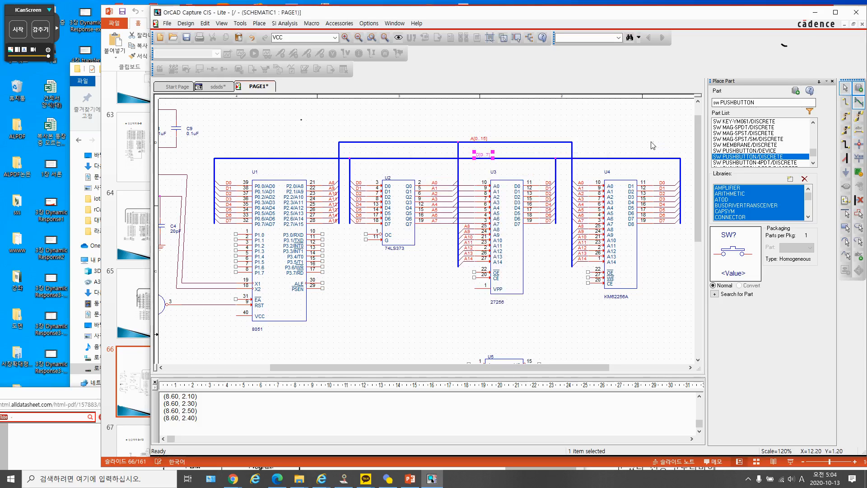
pyautogui.click(585, 125)
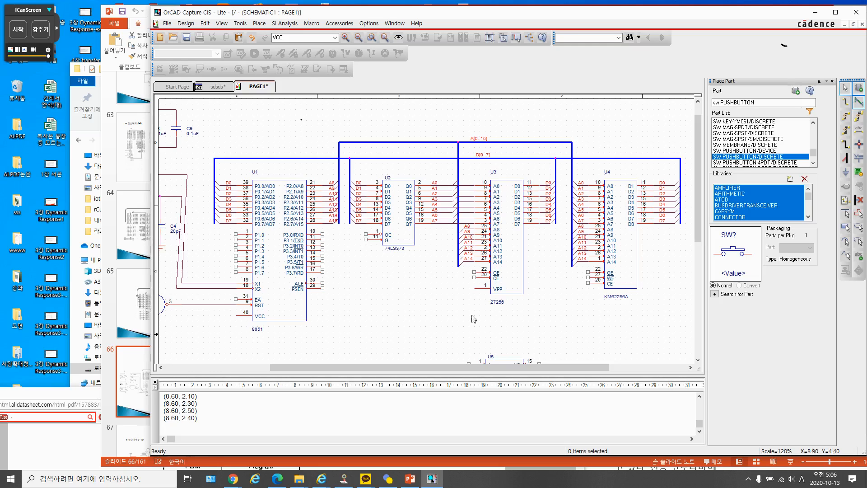
pyautogui.click(24, 48)
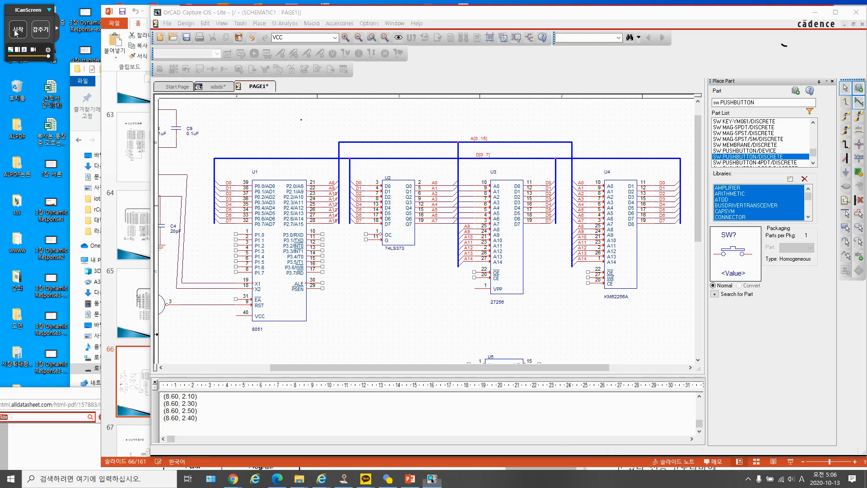